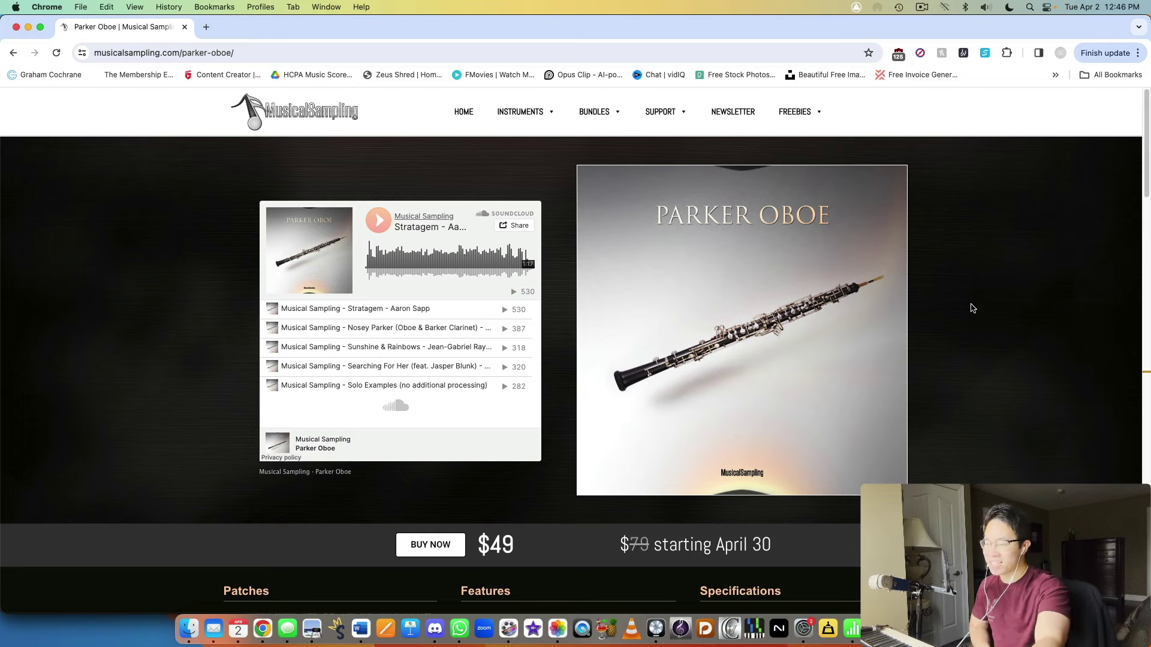
Scroll through the Manual section of the Parker Oboe product page
scroll(956, 290, "down", 3)
scroll(953, 299, "up", 3)
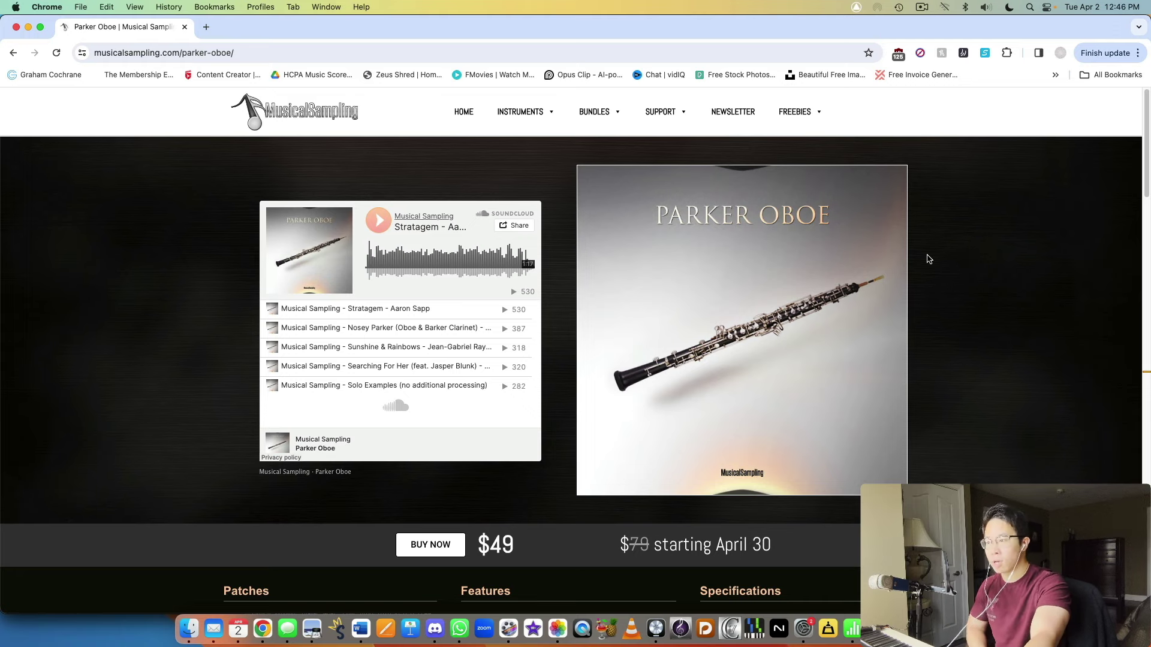
scroll(930, 257, "down", 3)
scroll(930, 258, "up", 3)
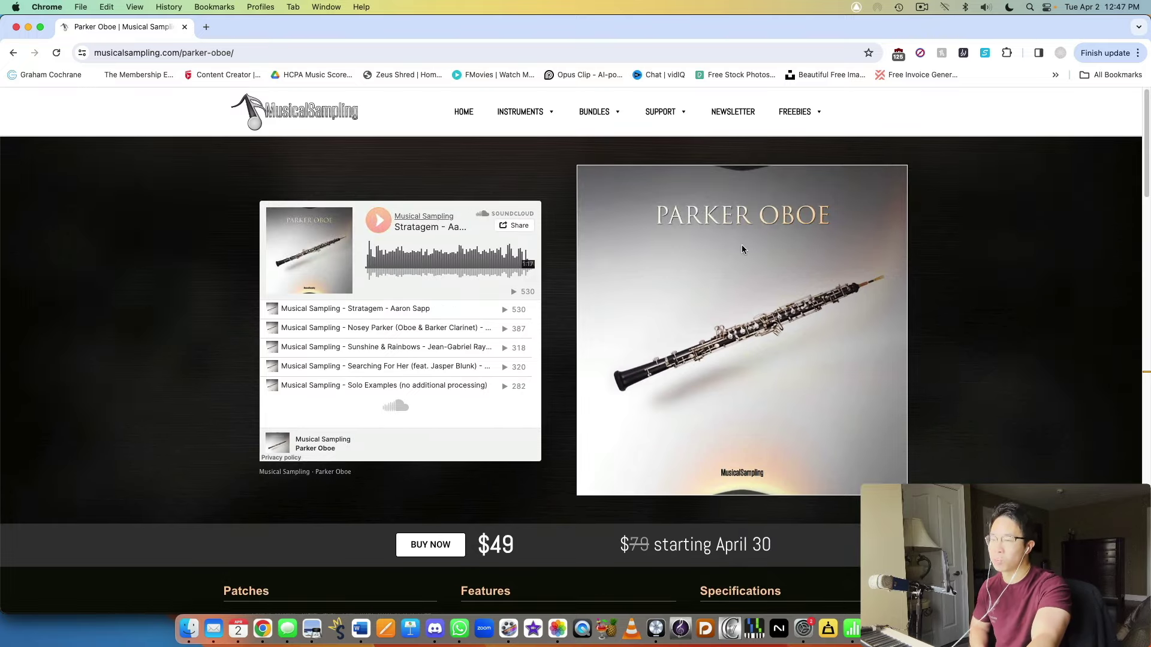
scroll(699, 219, "down", 20)
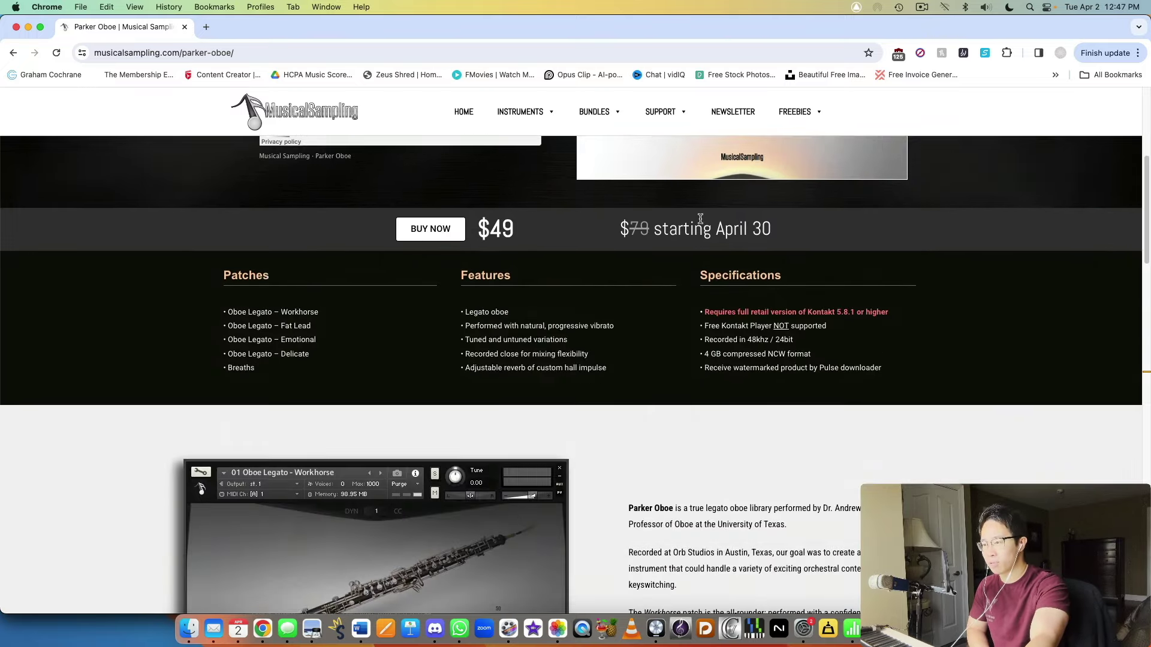
scroll(701, 220, "down", 3)
scroll(700, 217, "up", 1)
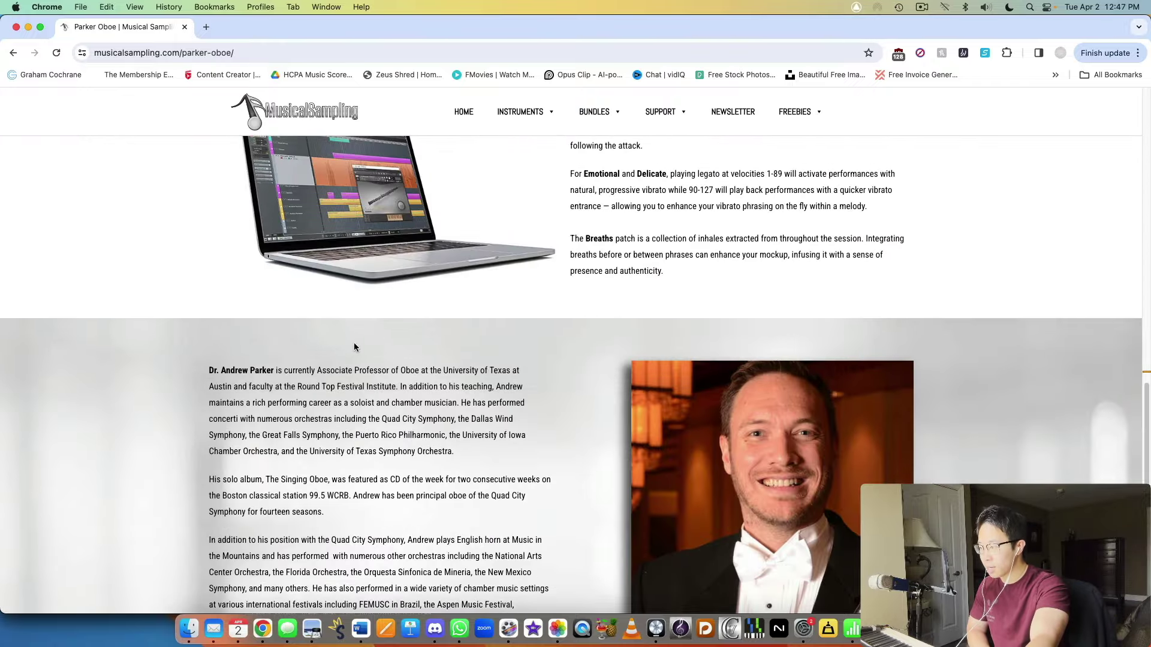
scroll(678, 340, "up", 20)
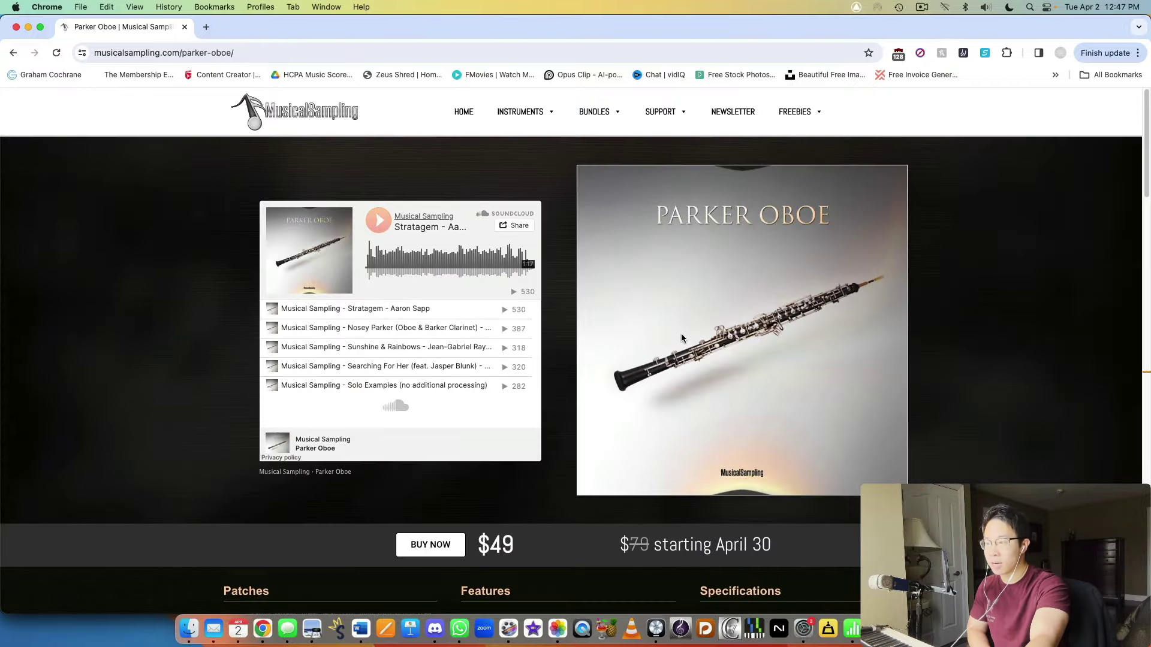
scroll(723, 316, "down", 3)
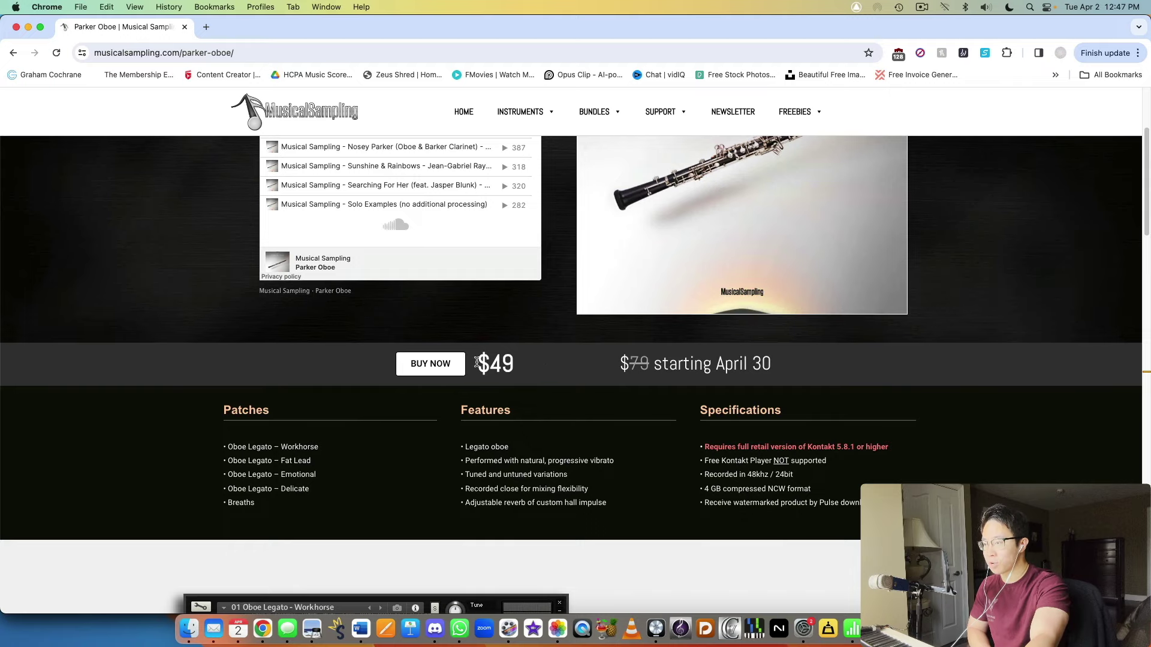
scroll(774, 339, "down", 3)
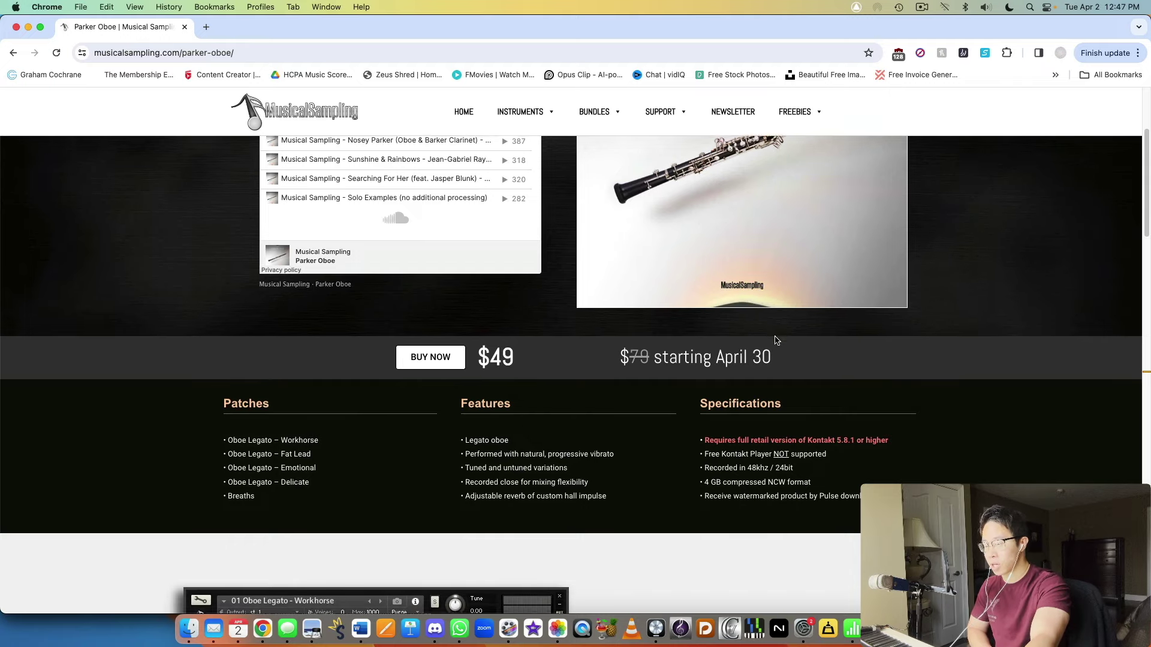
scroll(396, 334, "down", 3)
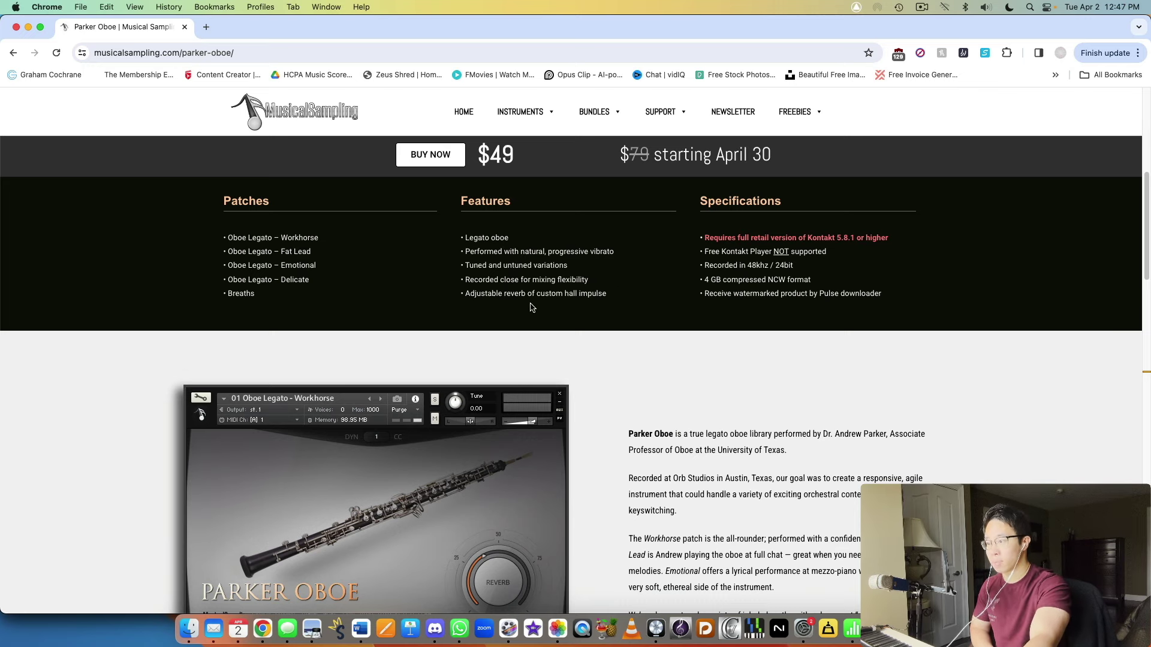
Scroll down through the bio and Related Products sections of the page
scroll(557, 360, "down", 3)
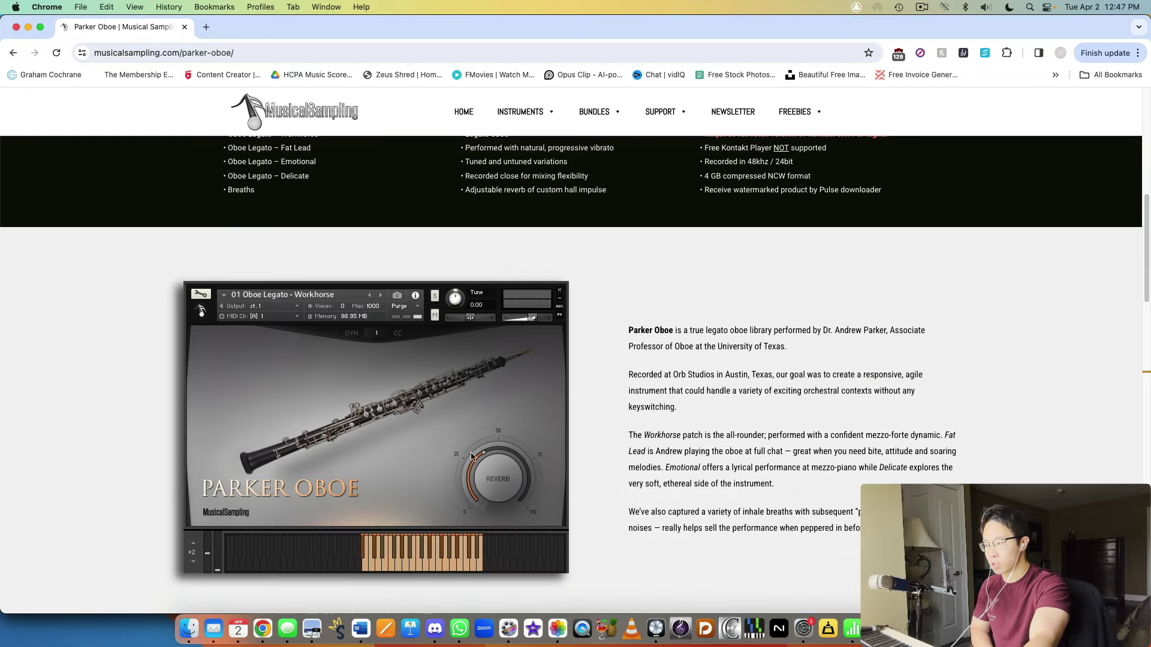
scroll(591, 430, "up", 6)
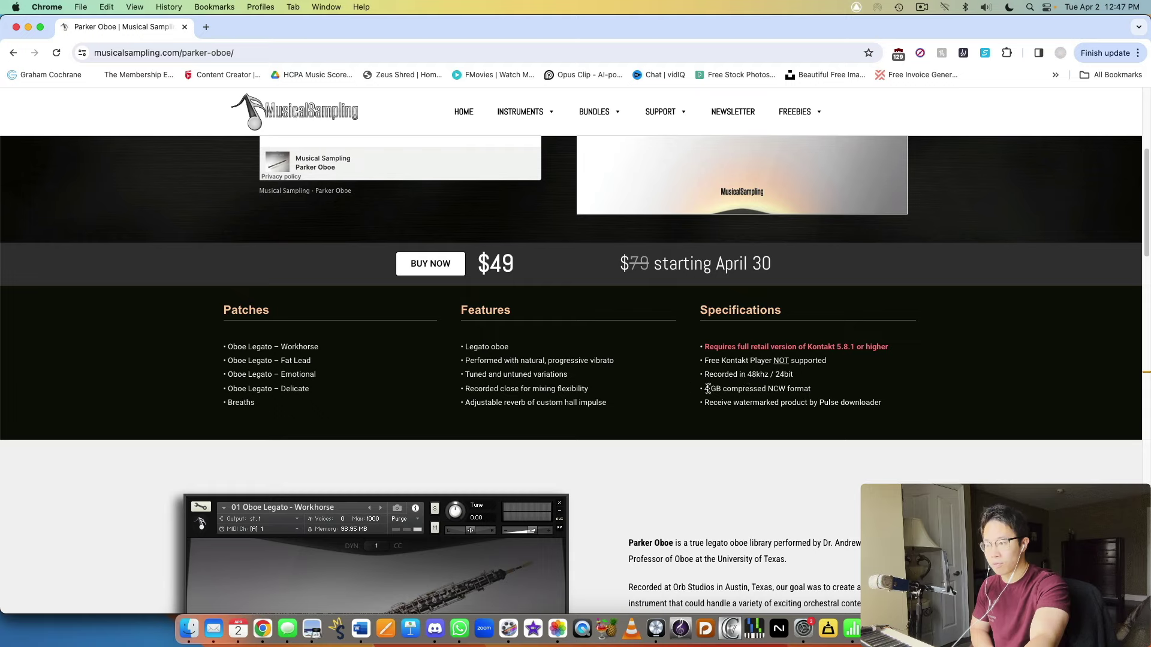
scroll(846, 370, "down", 8)
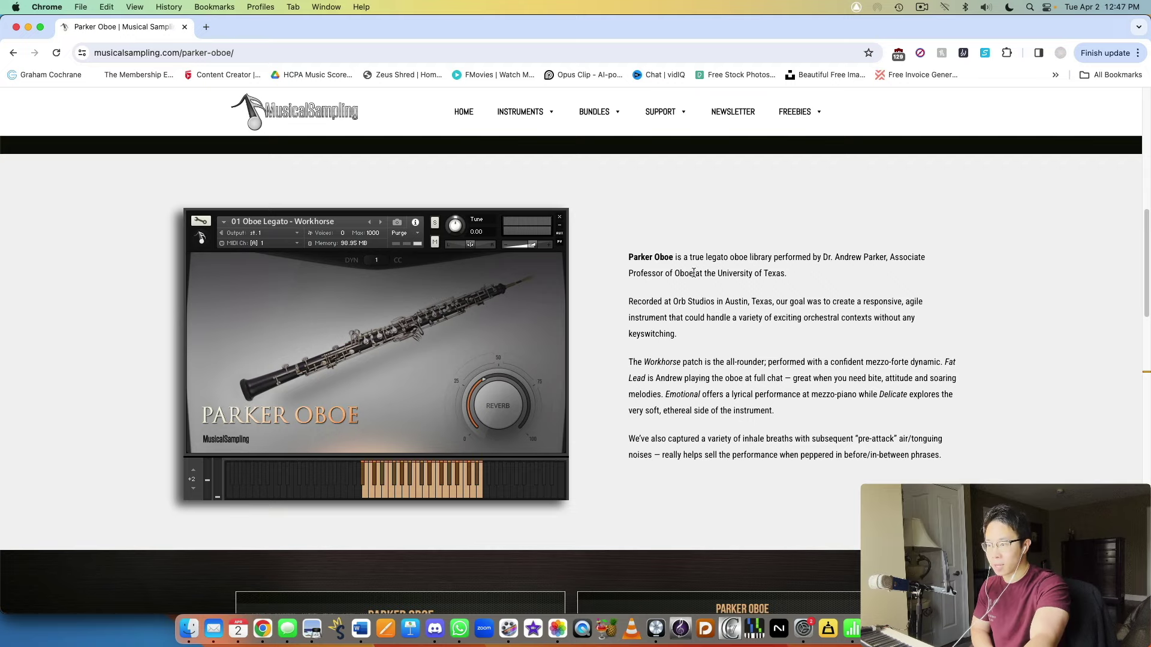
scroll(600, 274, "down", 15)
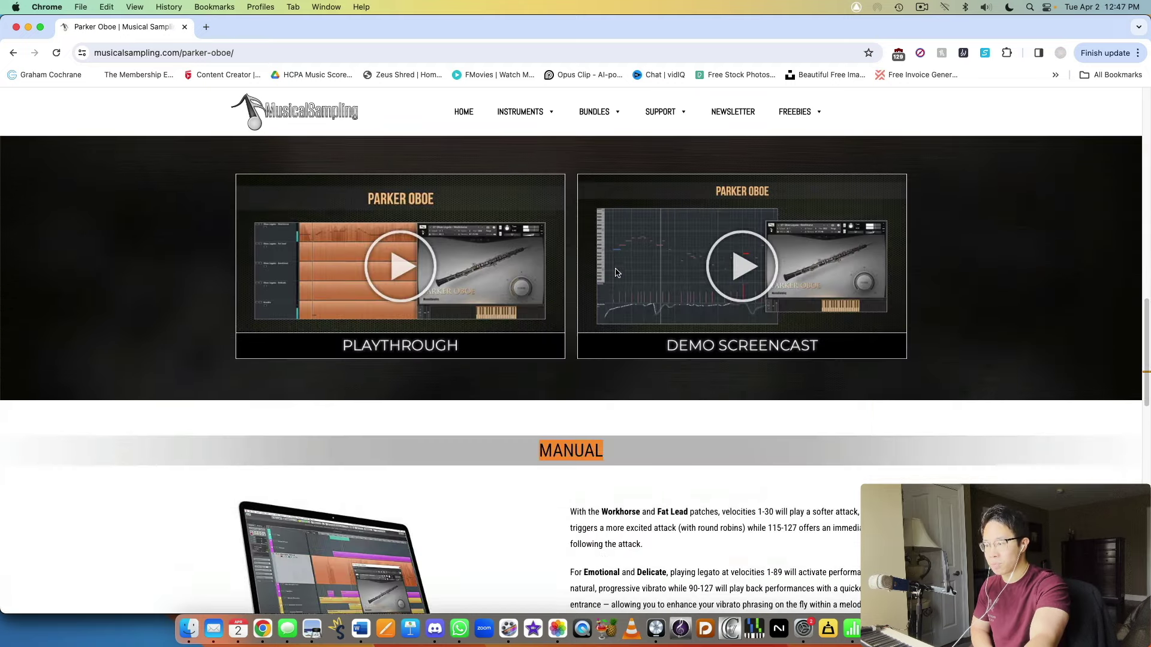
scroll(619, 273, "down", 1)
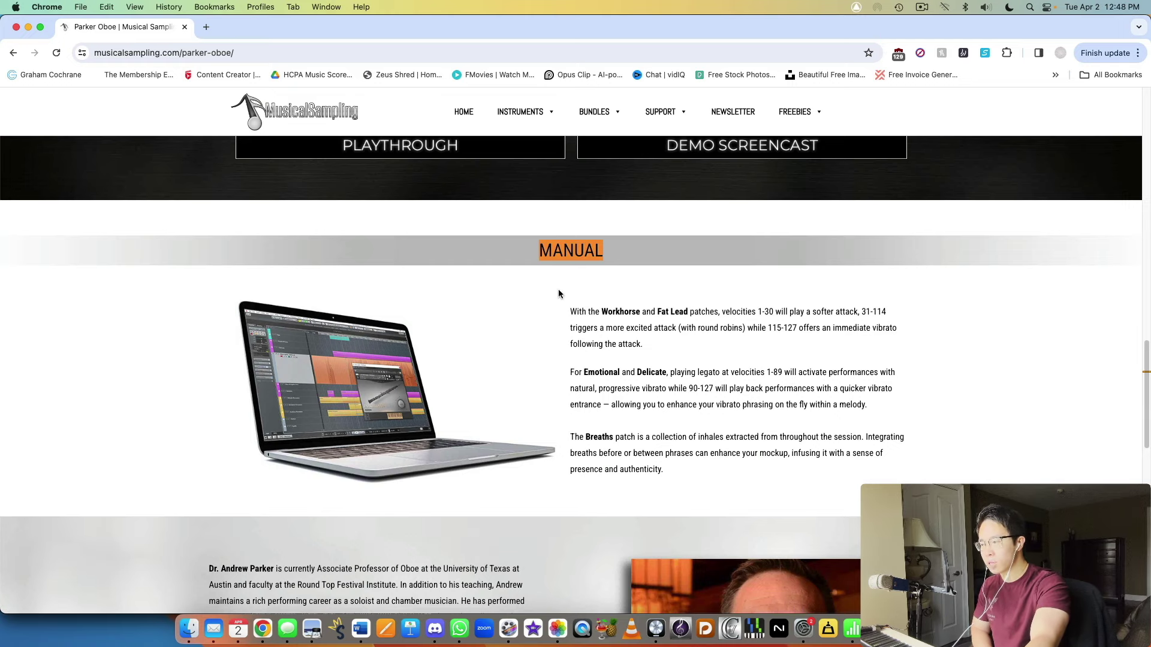
scroll(726, 328, "down", 1)
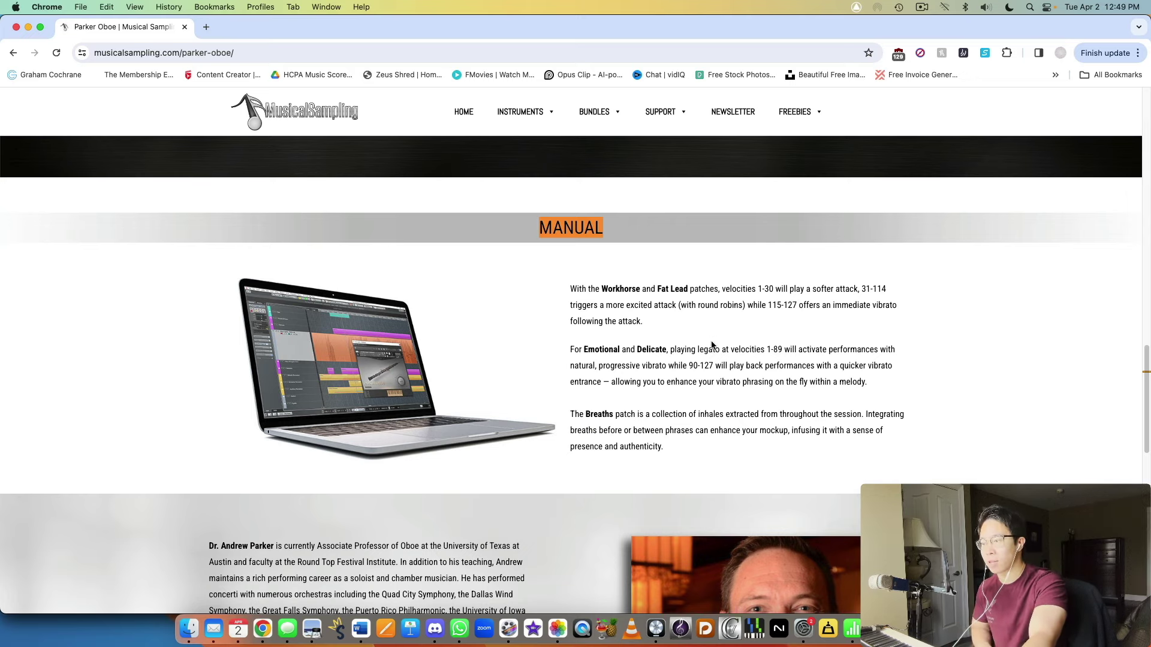
scroll(787, 344, "down", 1)
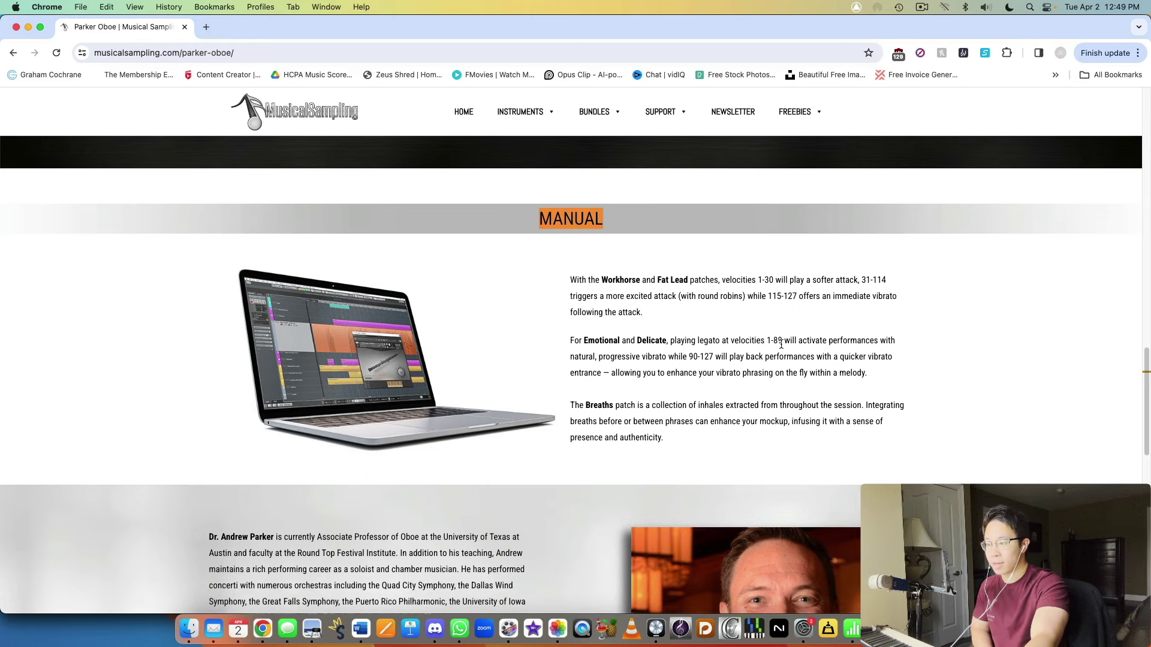
scroll(701, 387, "down", 2)
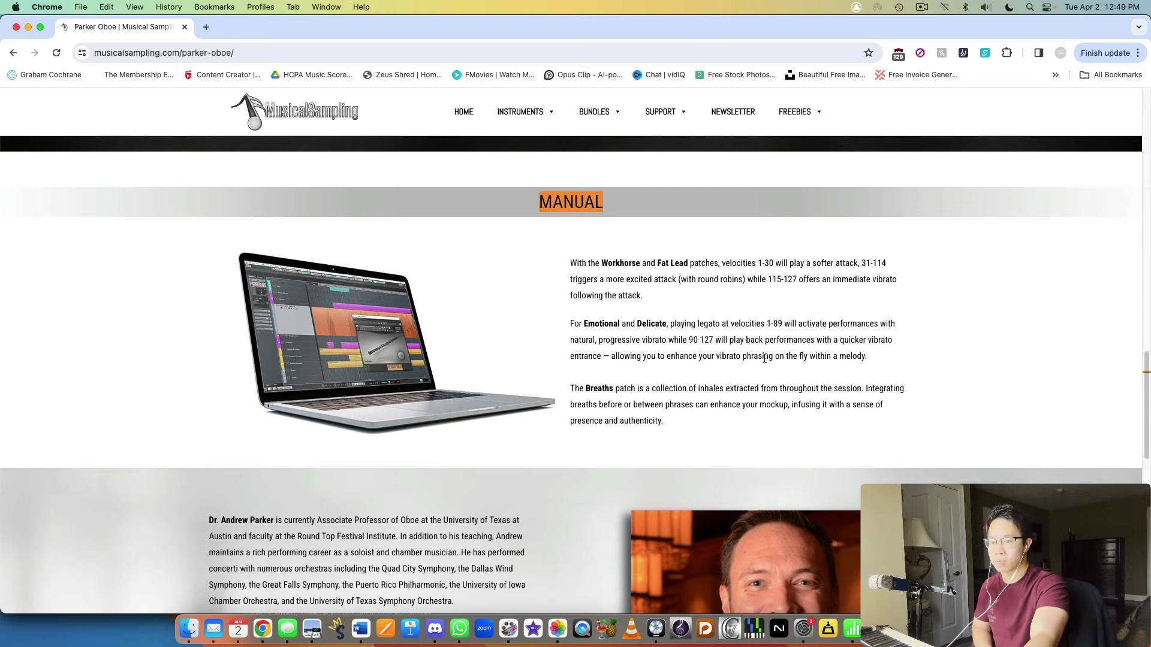
scroll(687, 384, "down", 8)
scroll(800, 354, "down", 5)
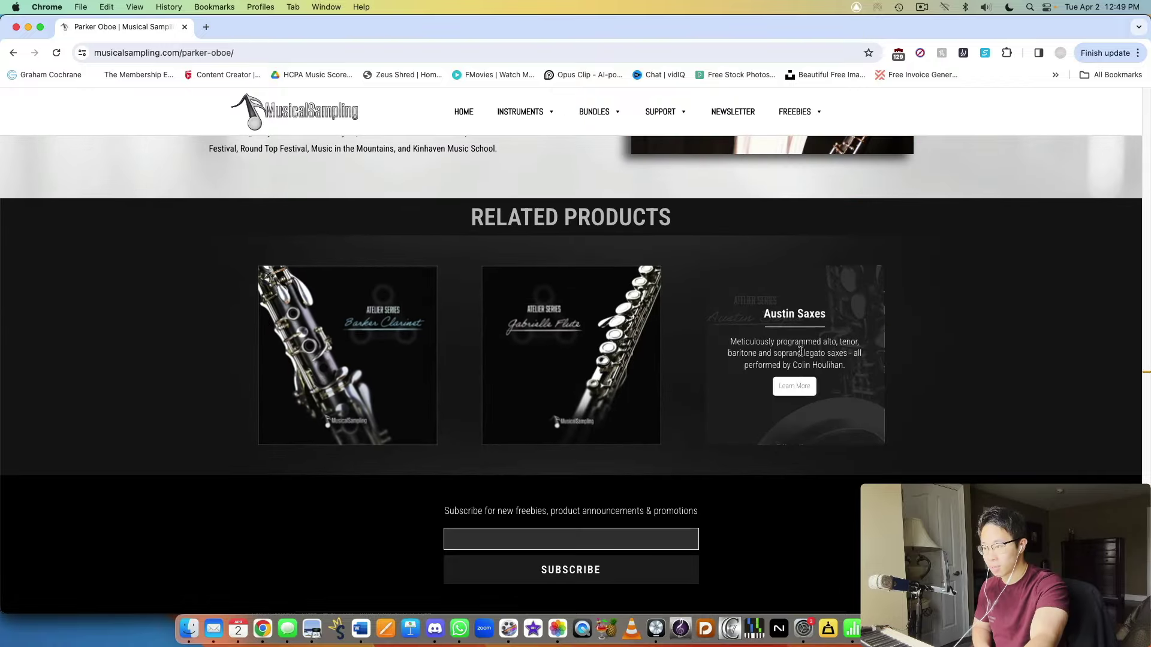
scroll(799, 354, "up", 15)
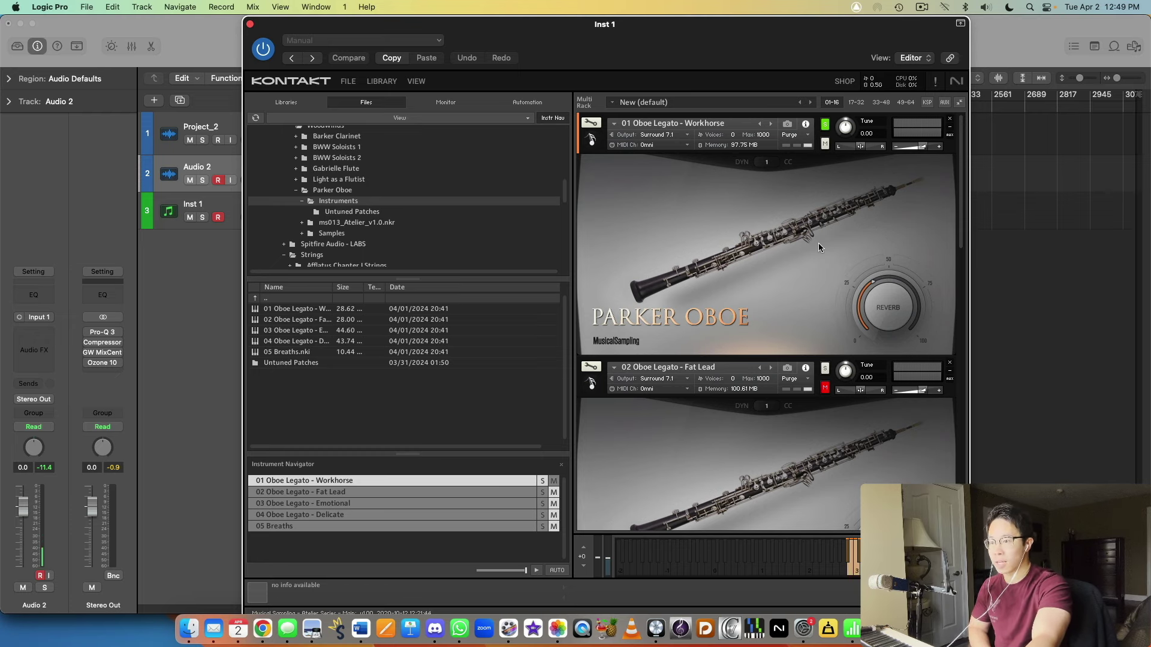
Widen the Files browser Name column to show full patch names, then peek into Untuned Patches and return
scroll(818, 242, "down", 3)
scroll(818, 243, "up", 3)
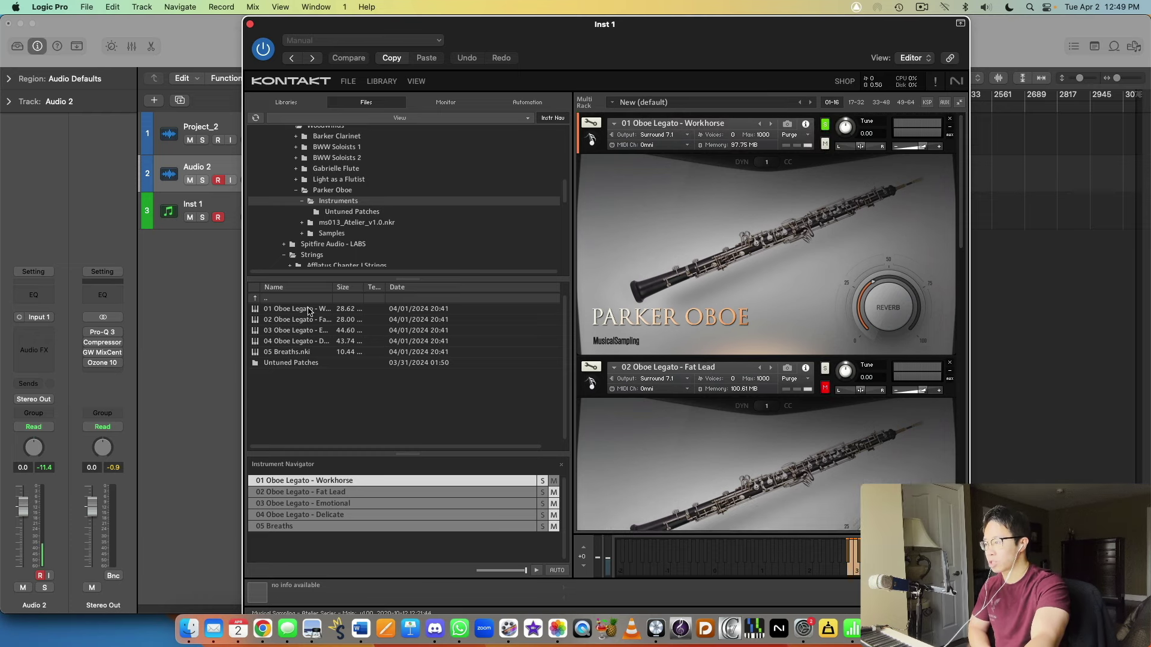
left_click_drag(334, 288, 416, 289)
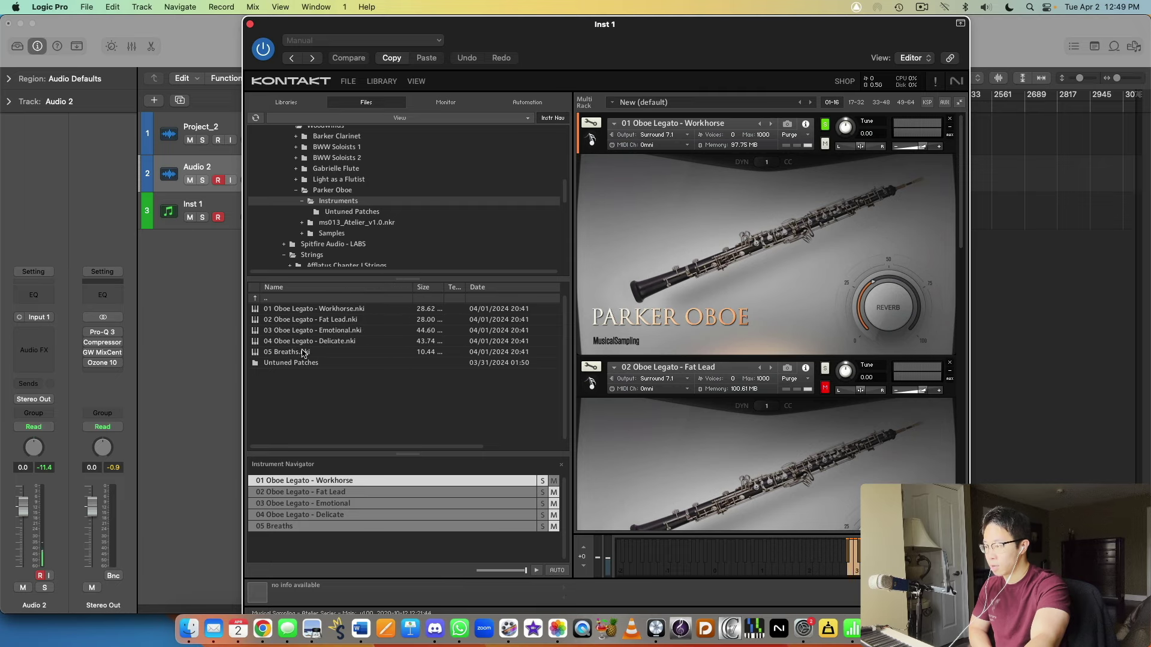
double_click(328, 367)
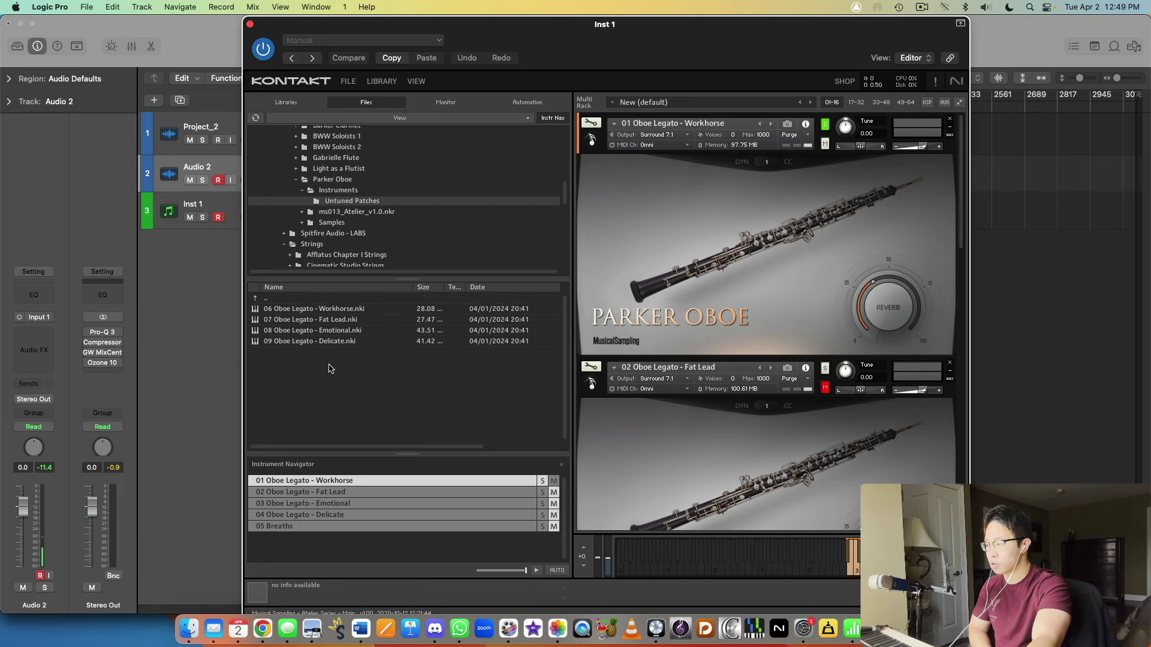
double_click(344, 299)
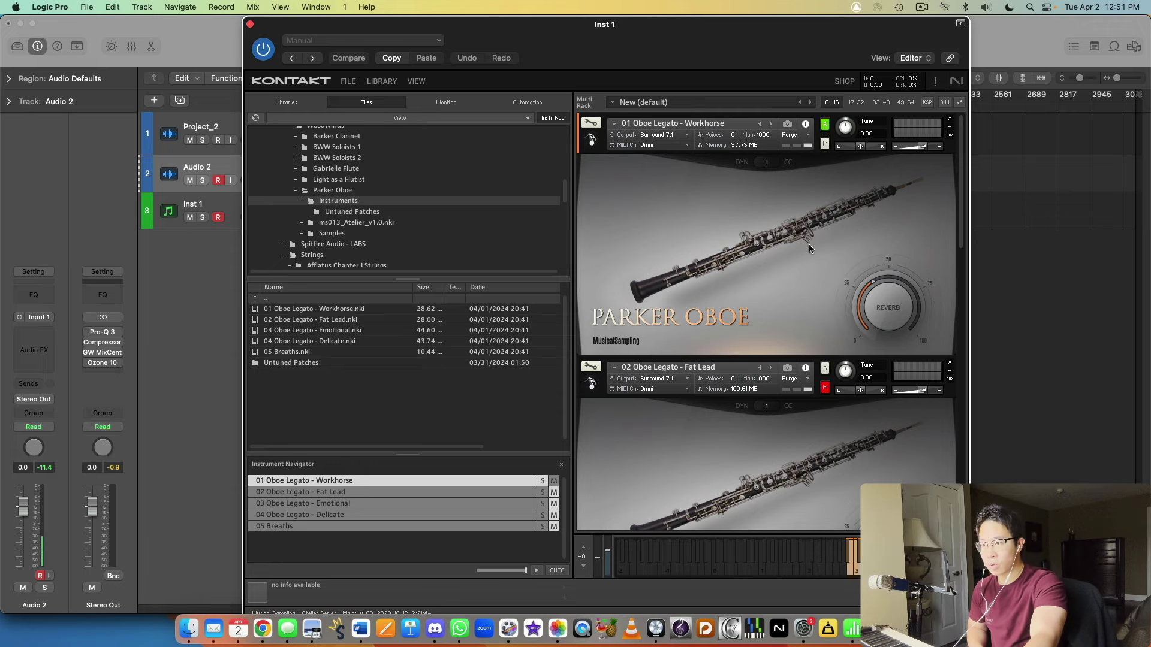
Solo the 02 Oboe Legato - Fat Lead patch and make it the active instrument
scroll(807, 248, "down", 3)
scroll(808, 248, "up", 3)
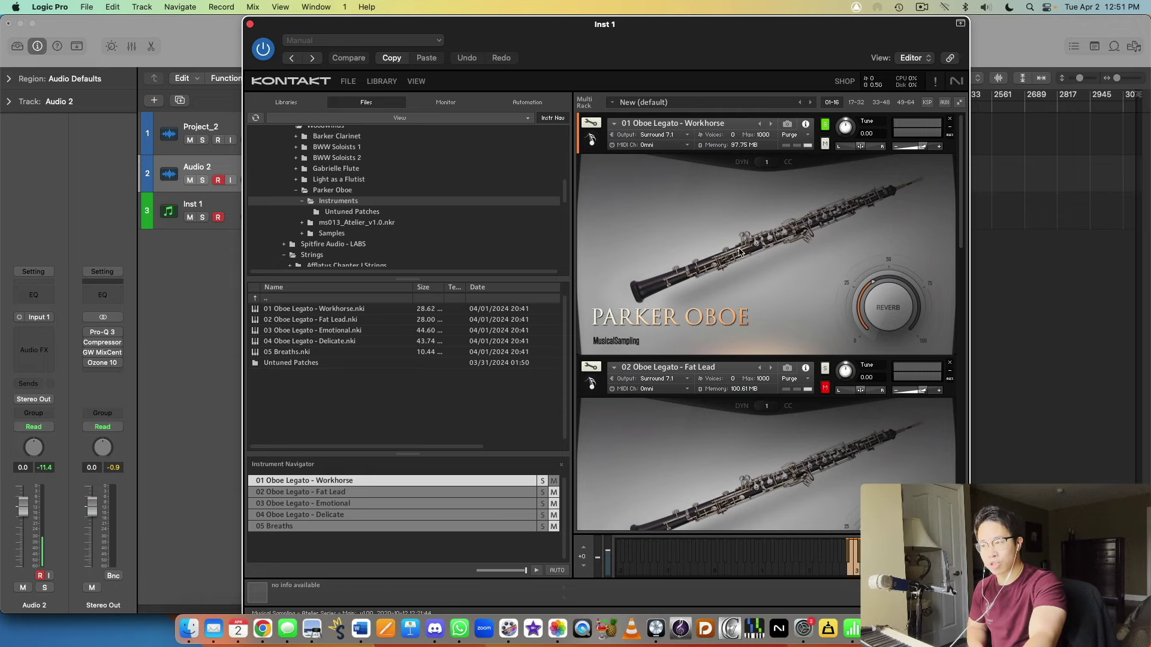
scroll(713, 261, "down", 4)
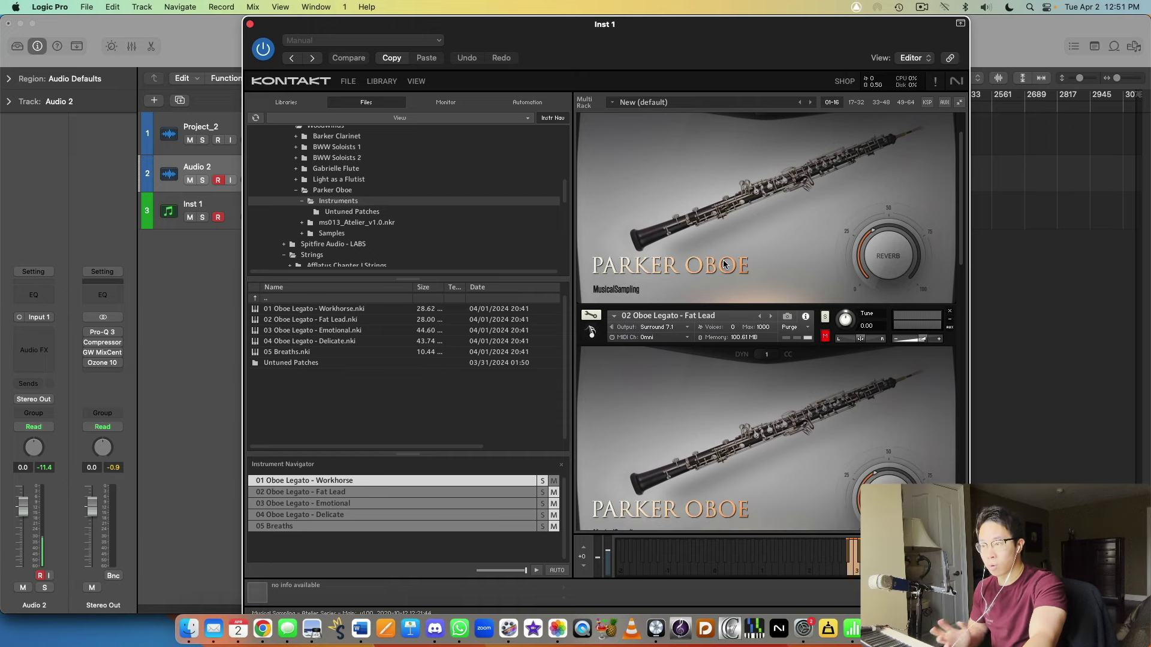
scroll(726, 264, "down", 3)
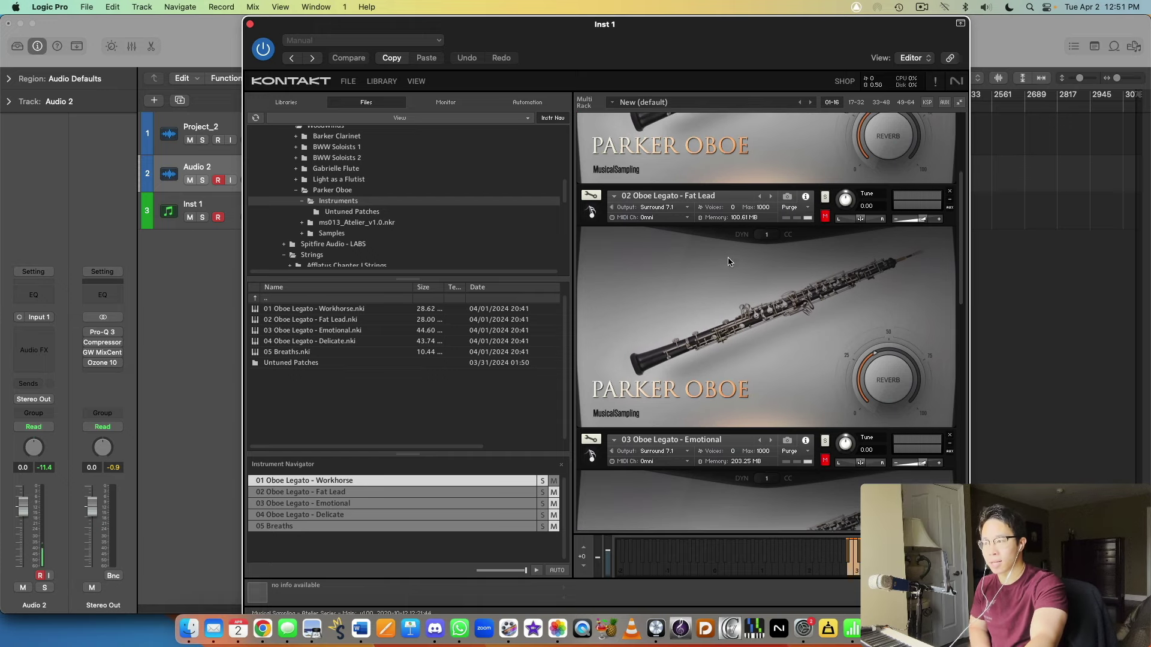
left_click(826, 210)
left_click(820, 214)
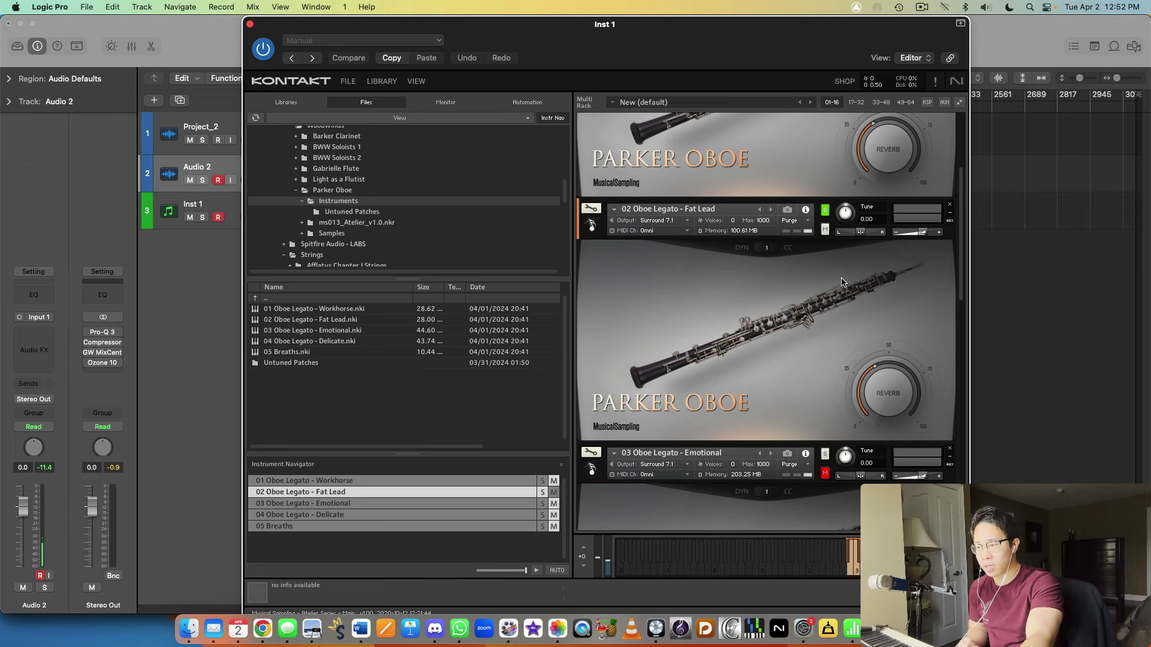
Solo the 03 Oboe Legato - Emotional patch in the Multi Rack
scroll(840, 281, "down", 5)
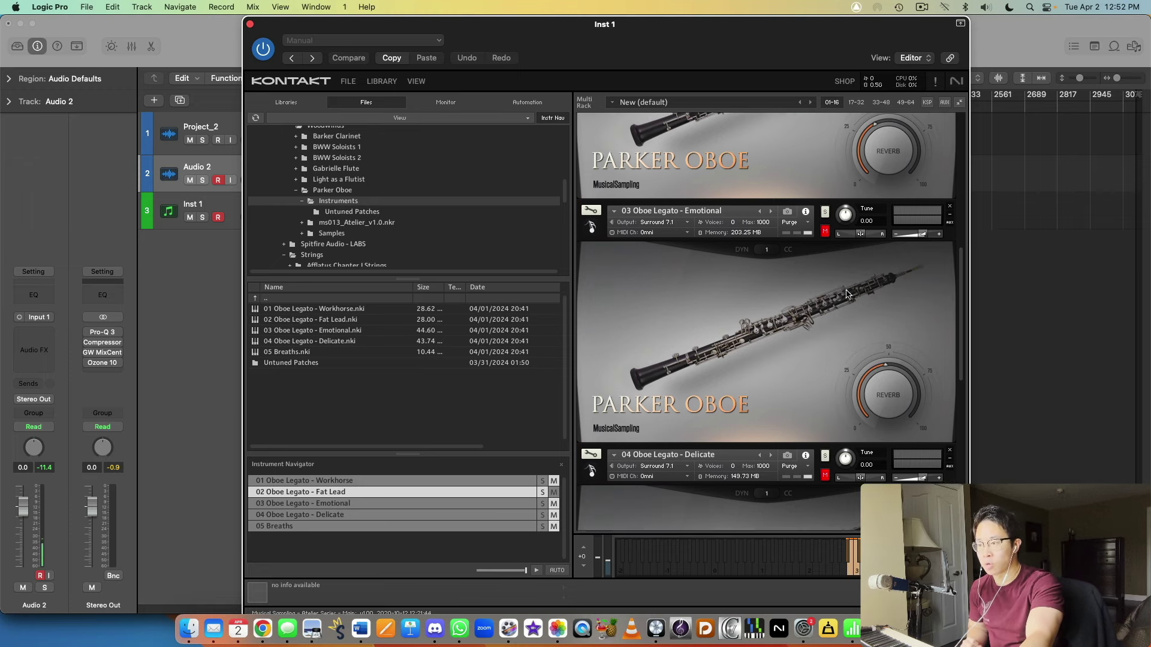
scroll(846, 296, "down", 3)
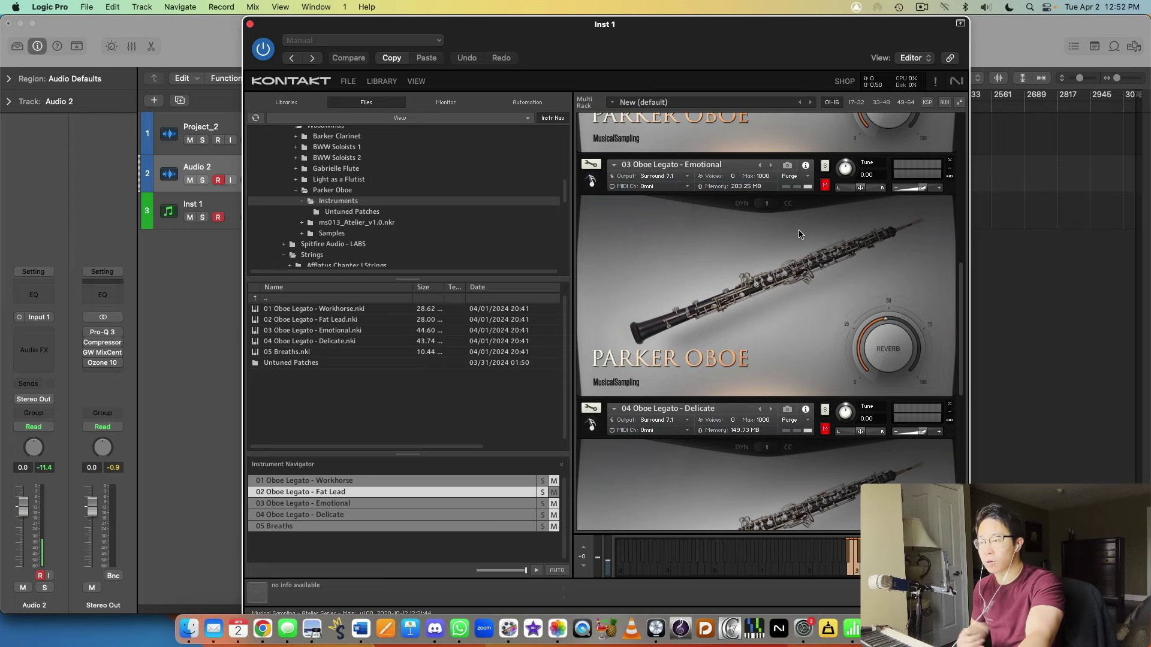
left_click(823, 168)
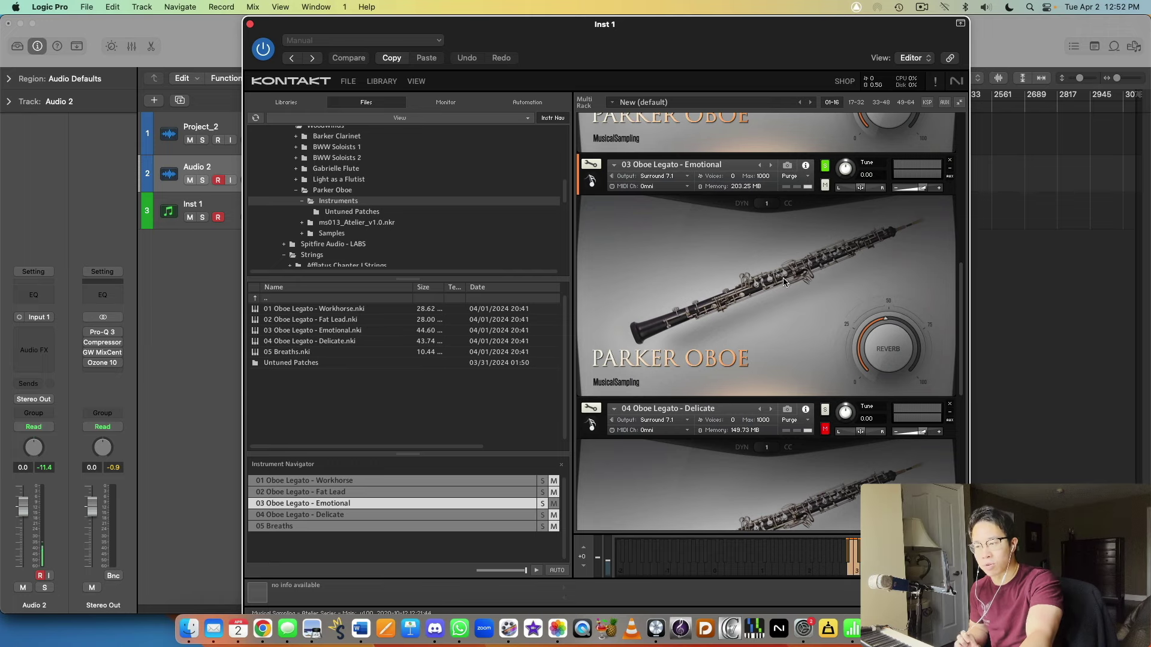
scroll(785, 268, "down", 3)
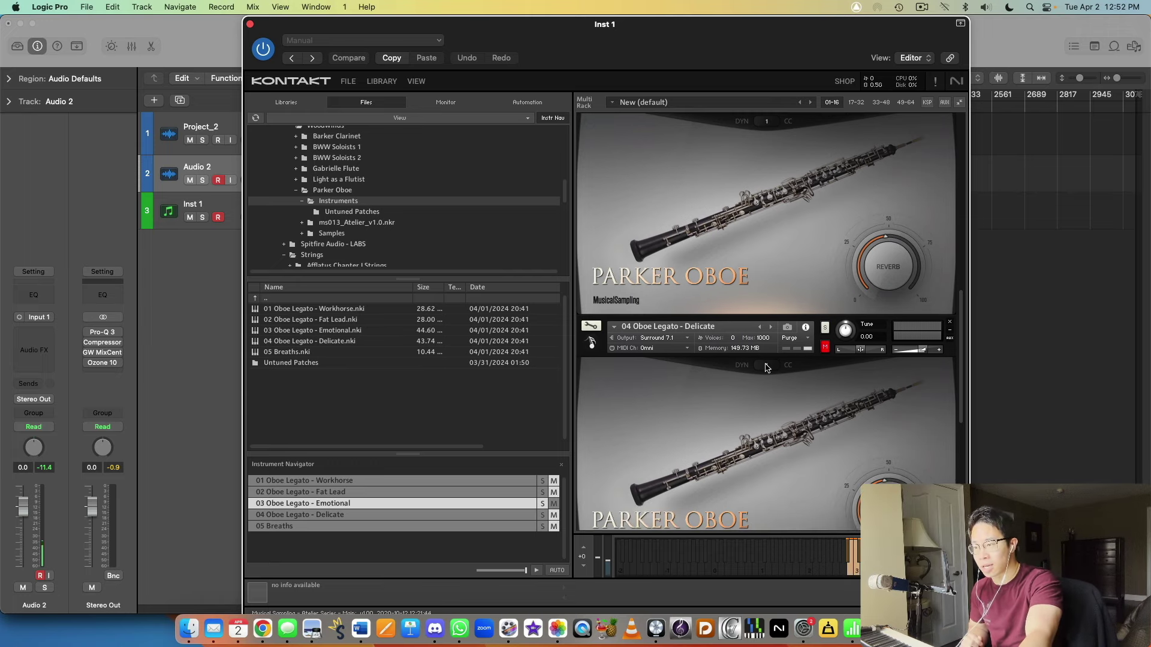
scroll(798, 326, "up", 3)
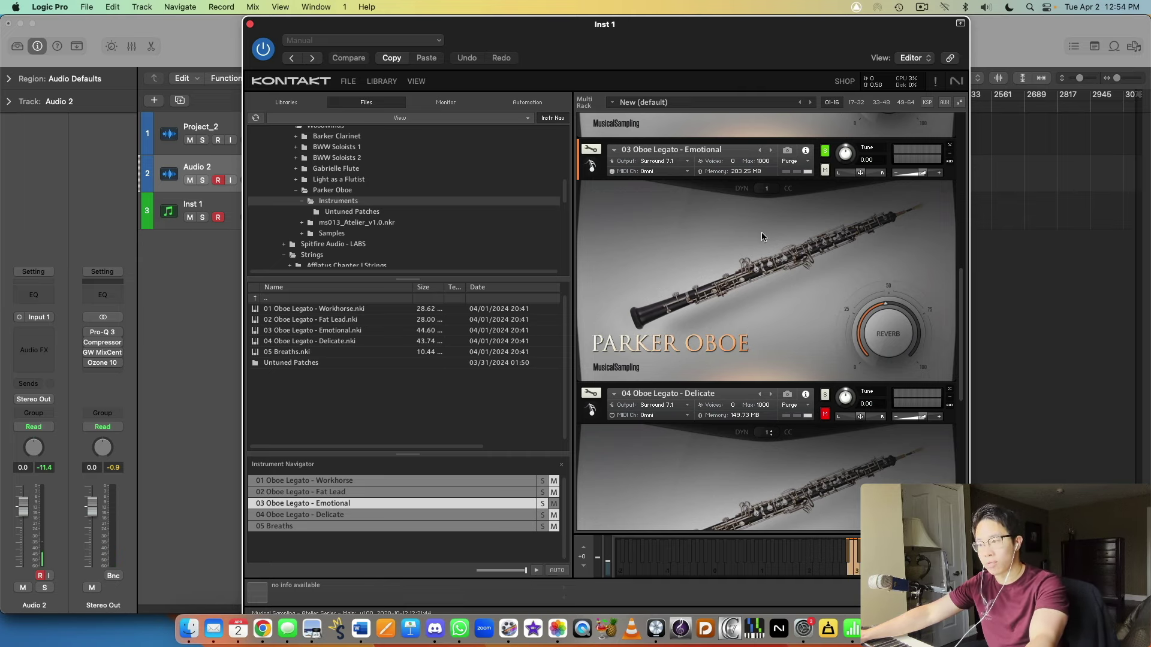
scroll(768, 236, "down", 5)
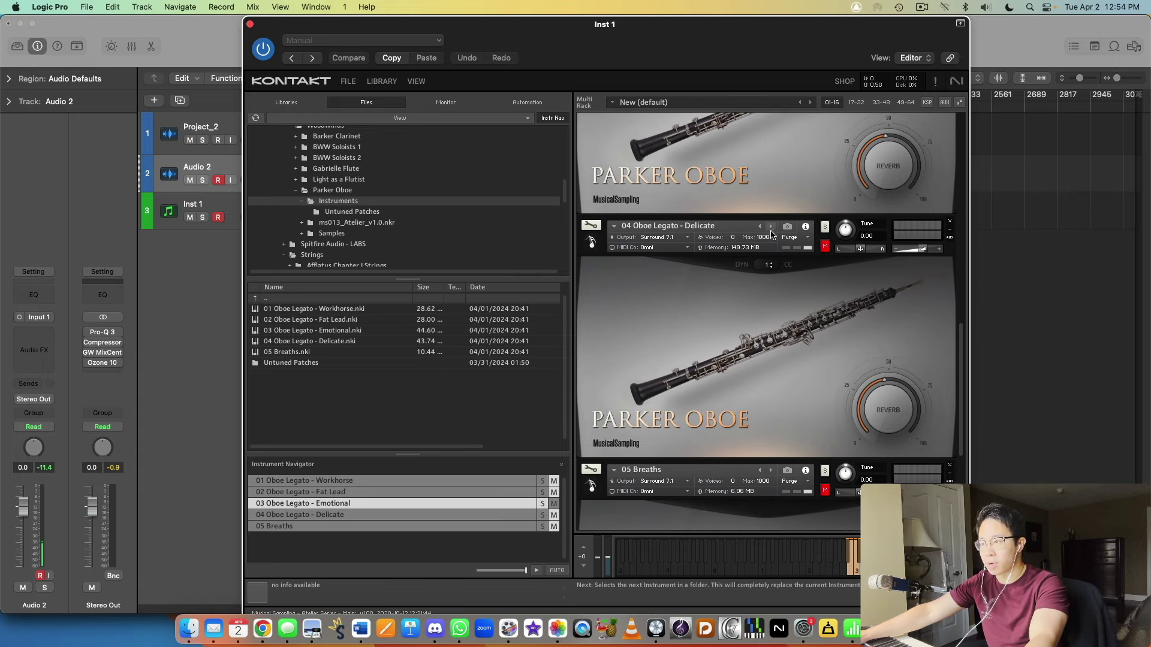
scroll(773, 231, "down", 2)
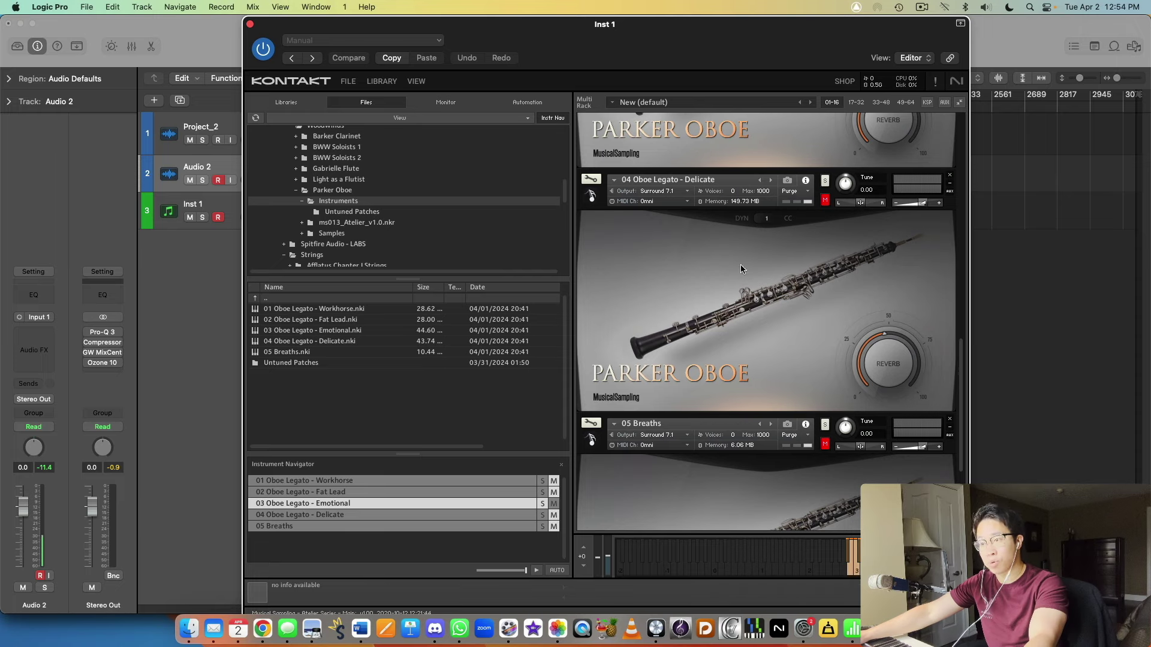
scroll(756, 271, "up", 15)
scroll(756, 271, "up", 2)
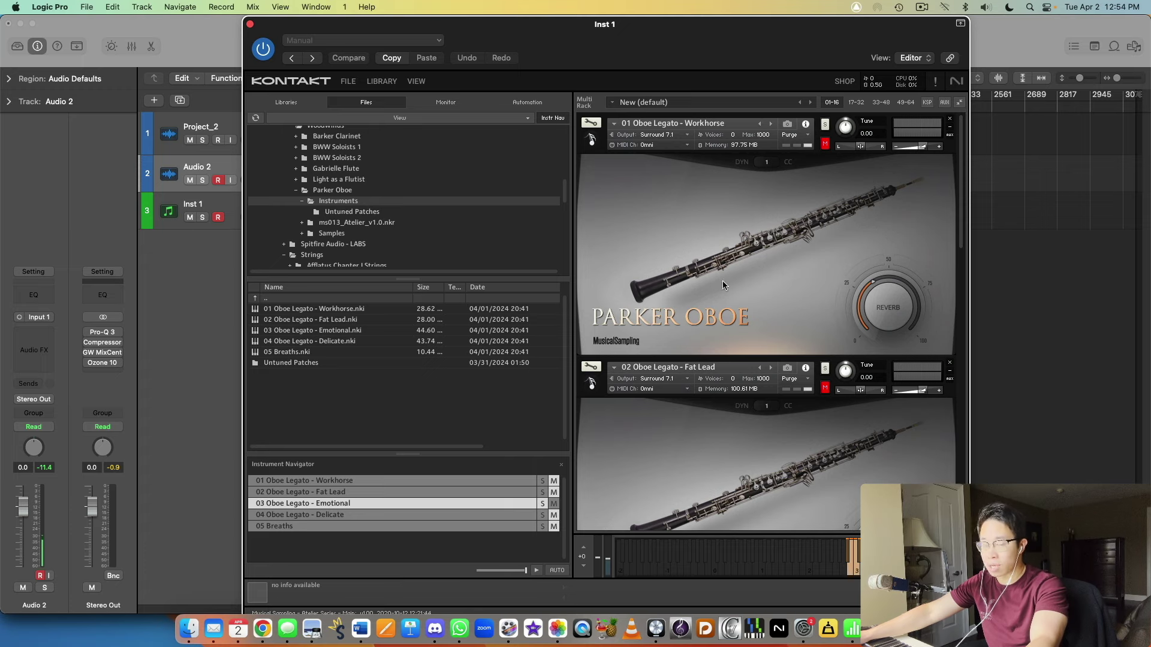
scroll(722, 281, "down", 10)
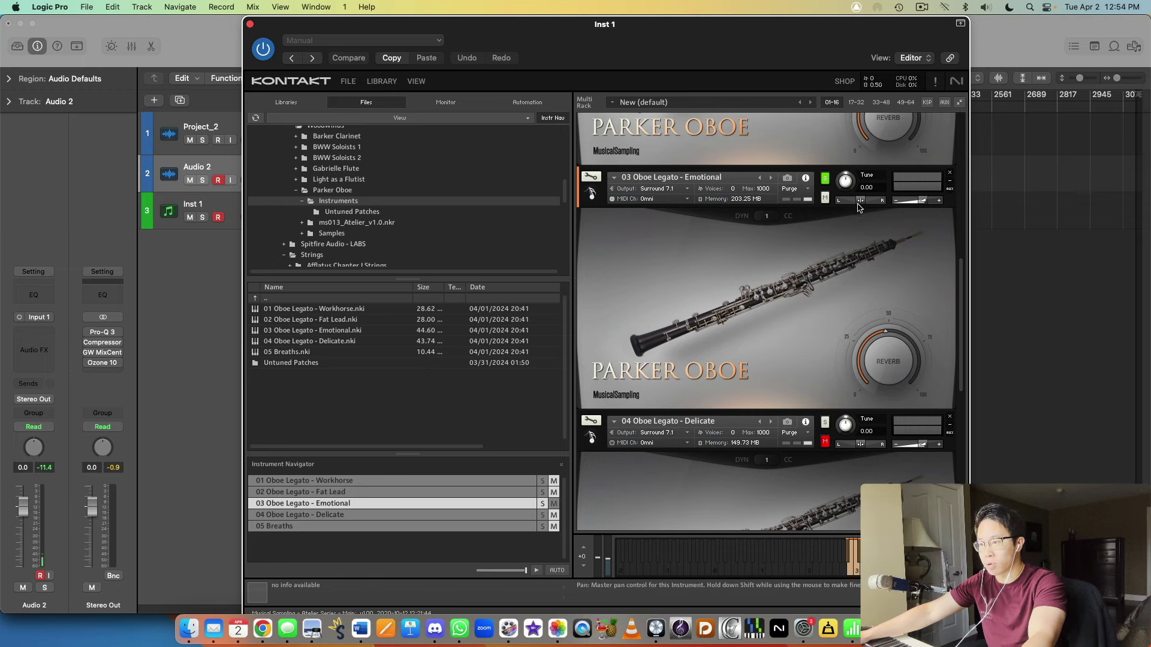
scroll(857, 210, "down", 6)
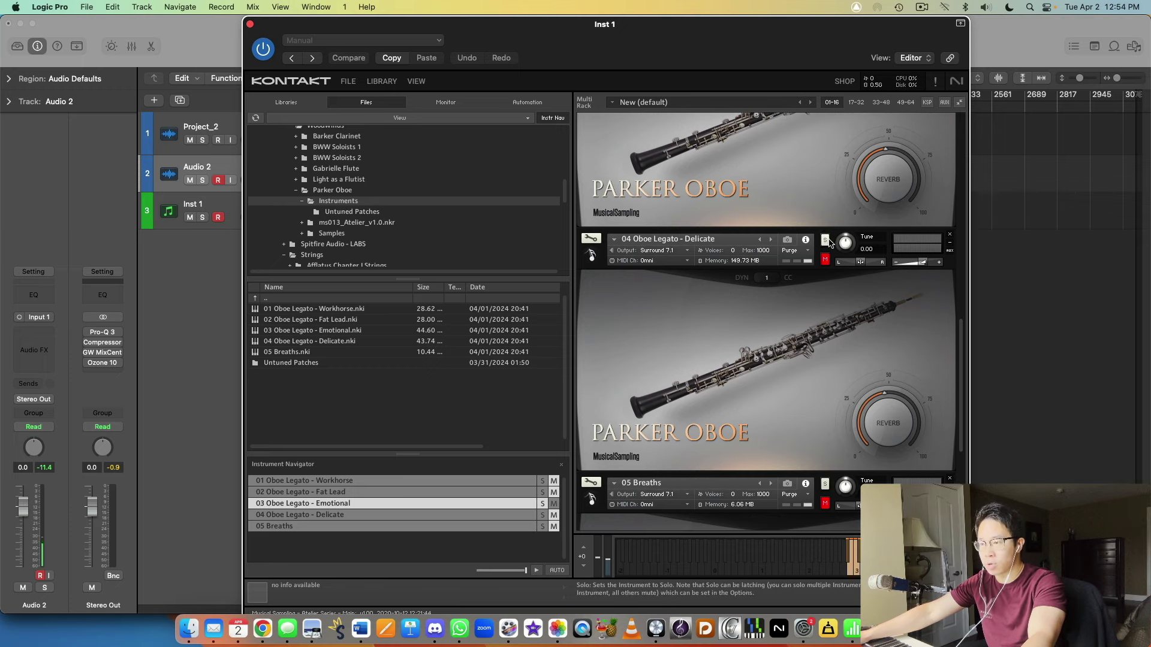
Solo the 04 Oboe Legato - Delicate patch, then scroll the rack down toward Breaths
left_click(825, 241)
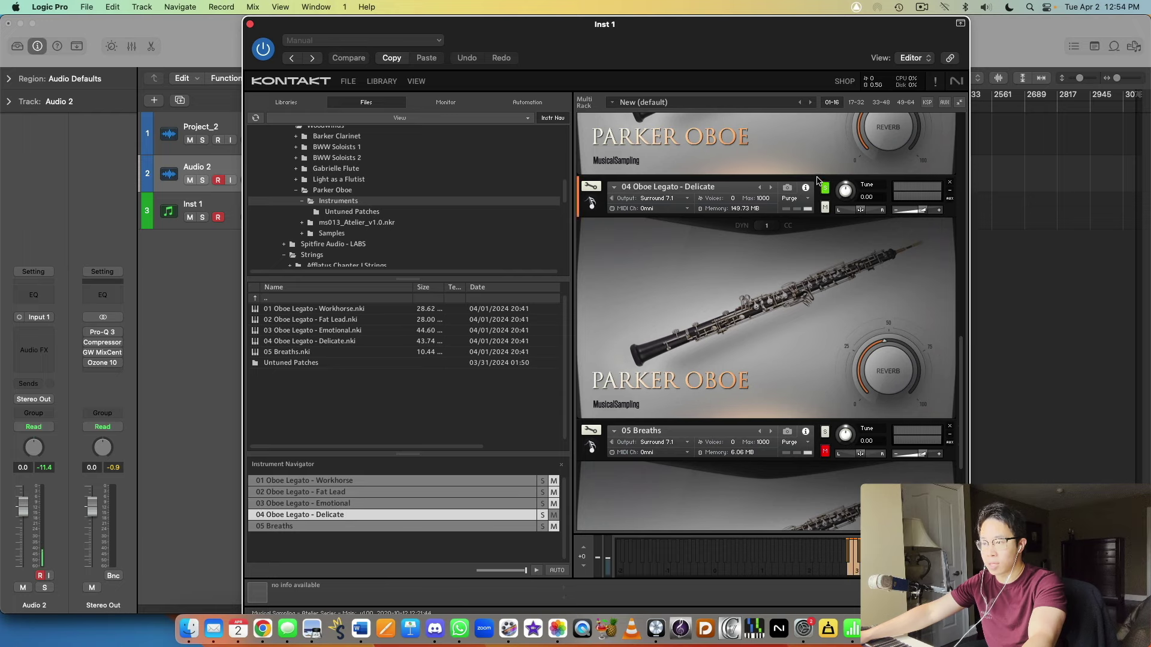
scroll(817, 180, "down", 1)
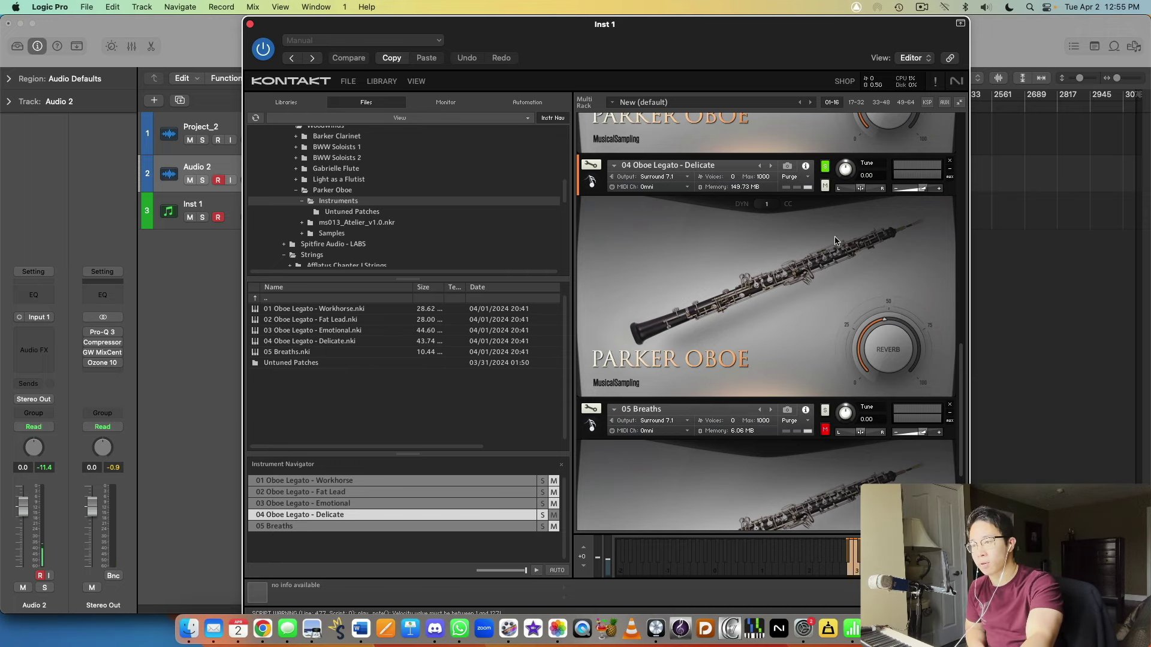
scroll(830, 296, "up", 5)
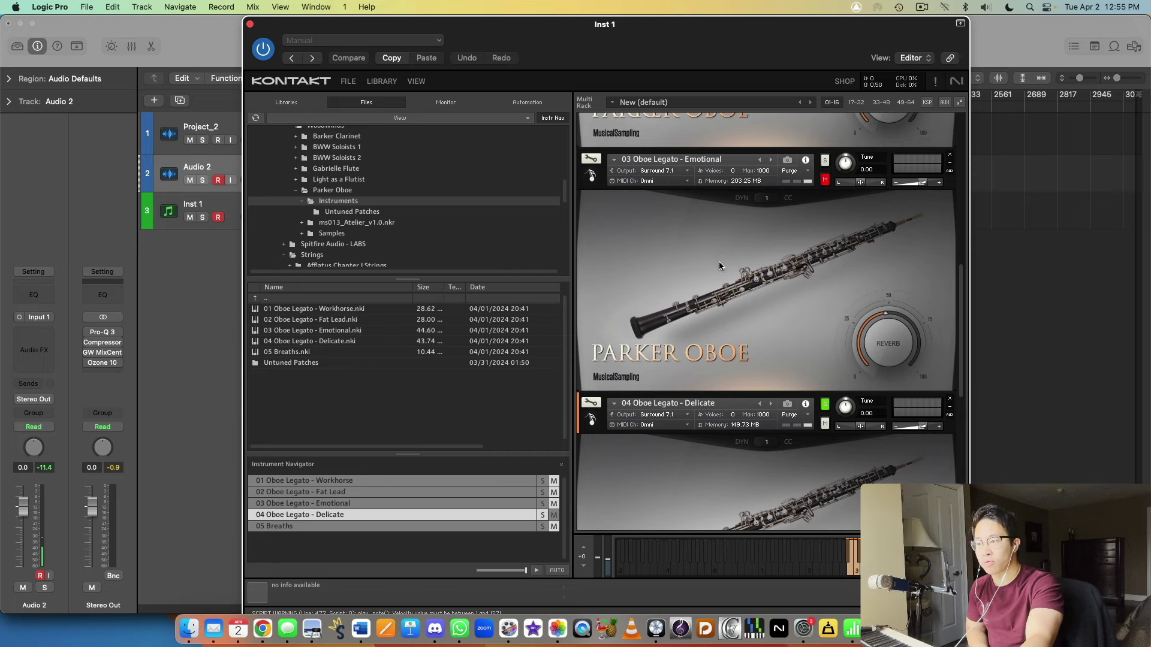
scroll(734, 246, "down", 5)
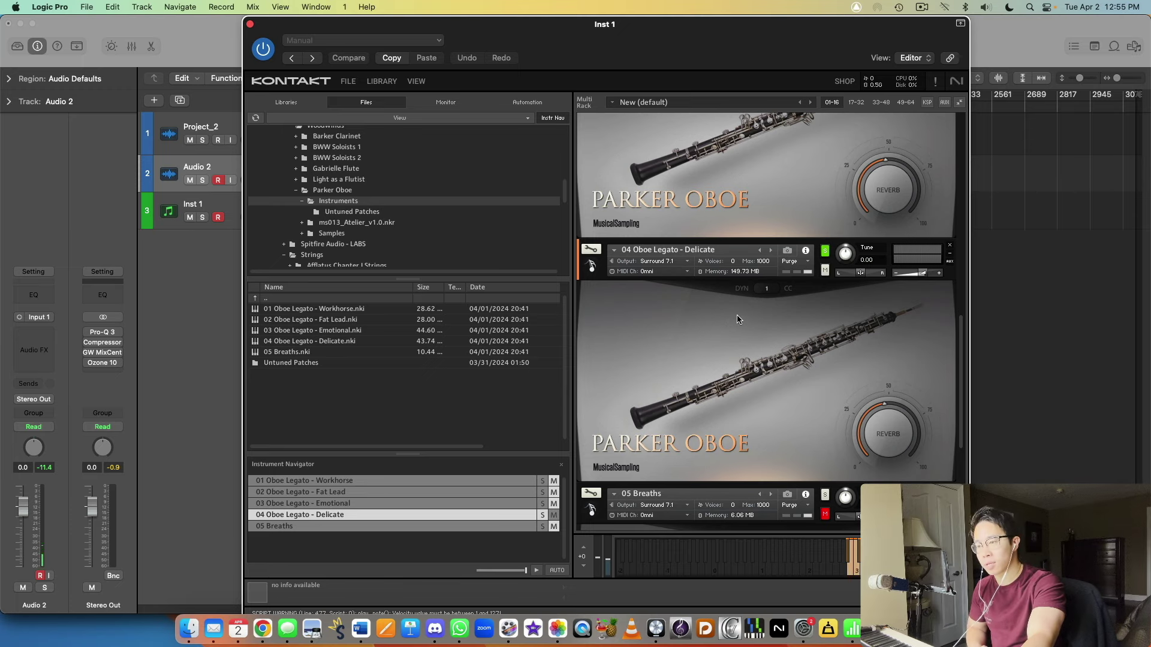
scroll(737, 319, "down", 3)
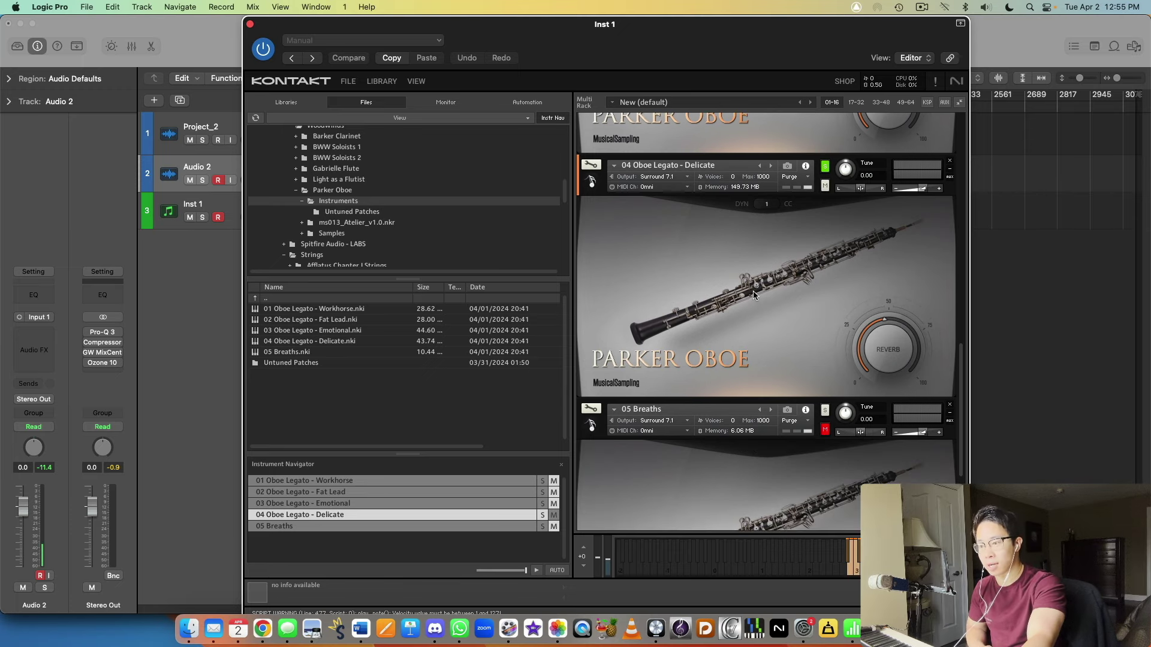
Solo 05 Breaths briefly, then select and solo 01 Oboe Legato - Workhorse
scroll(756, 285, "down", 5)
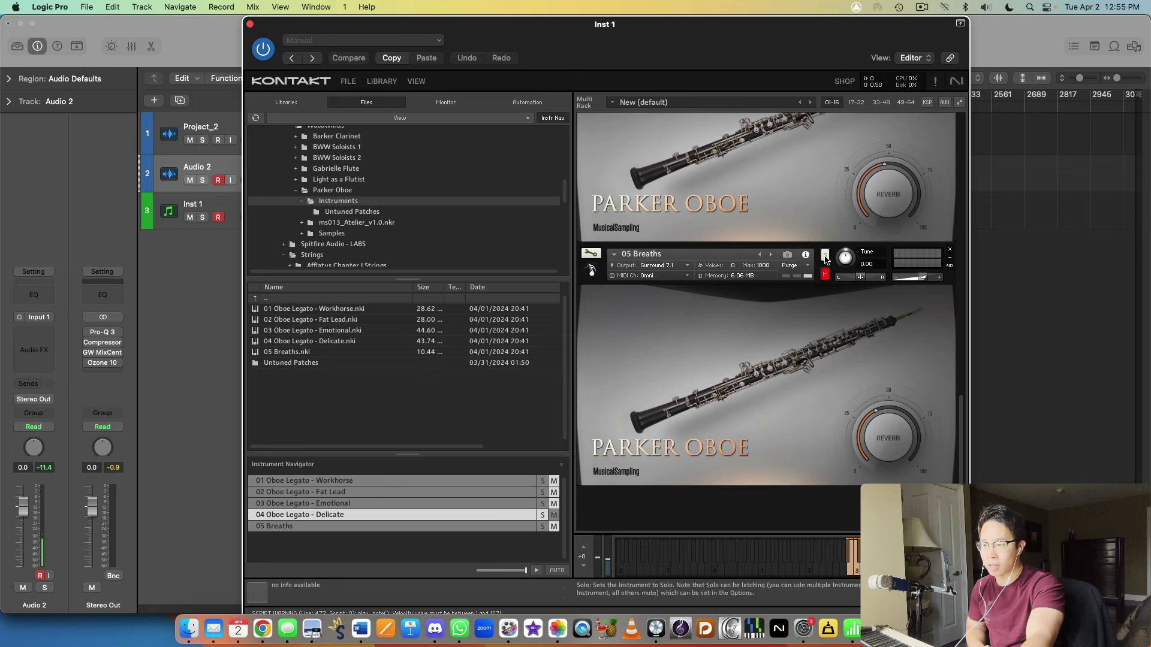
left_click(826, 257)
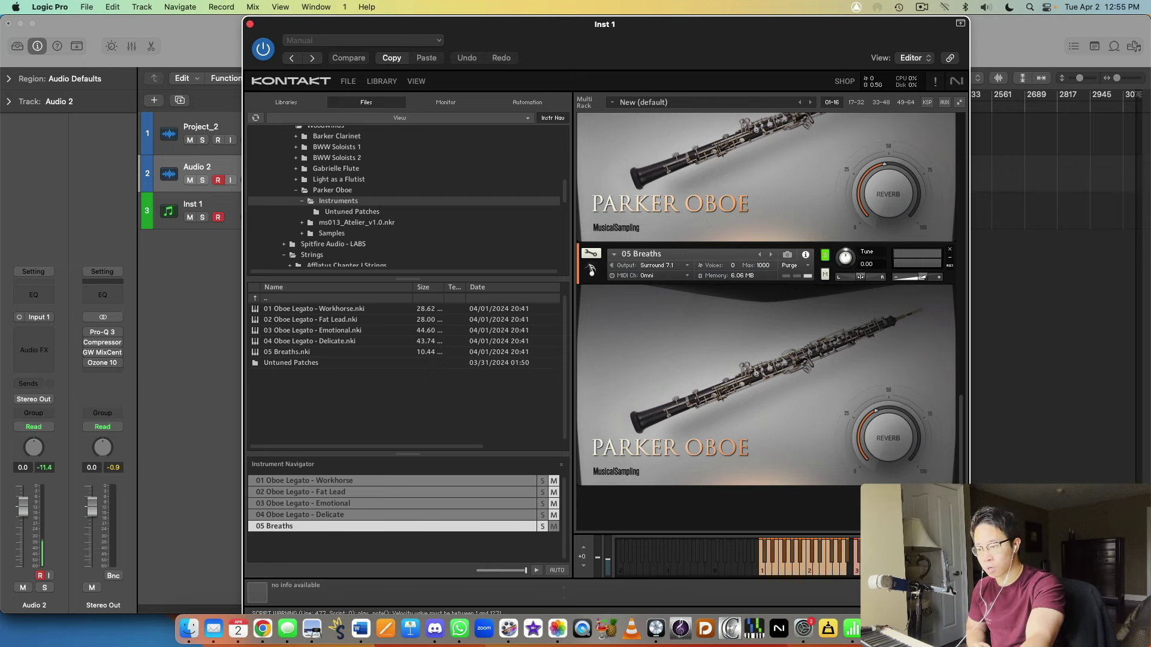
scroll(730, 437, "up", 10)
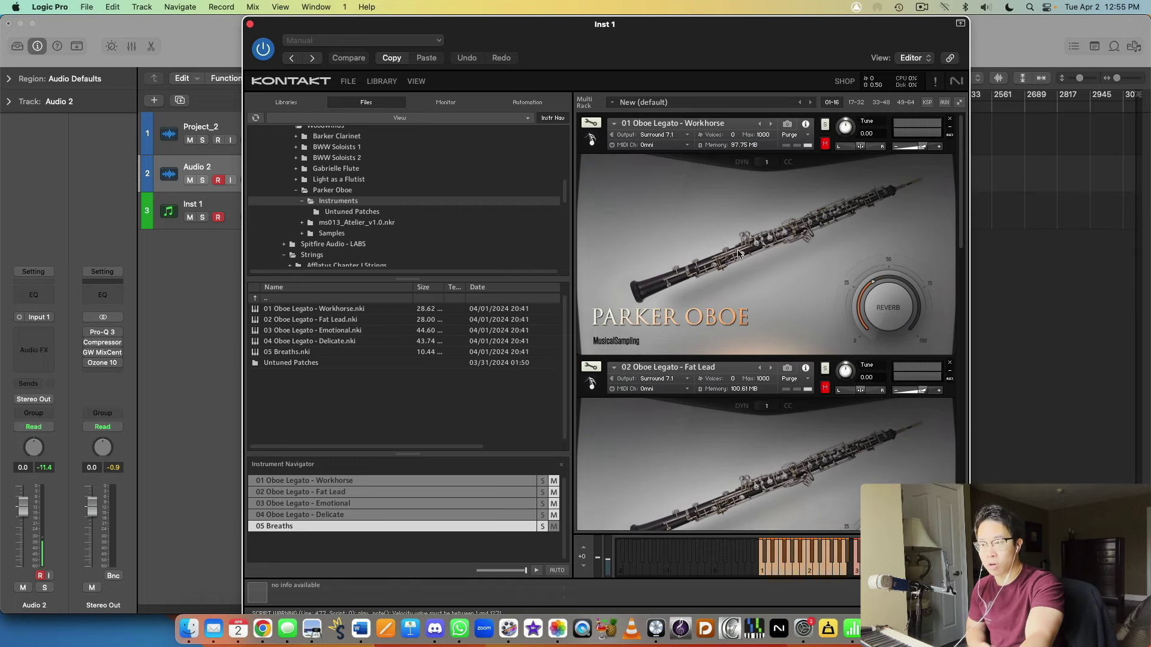
left_click(809, 122)
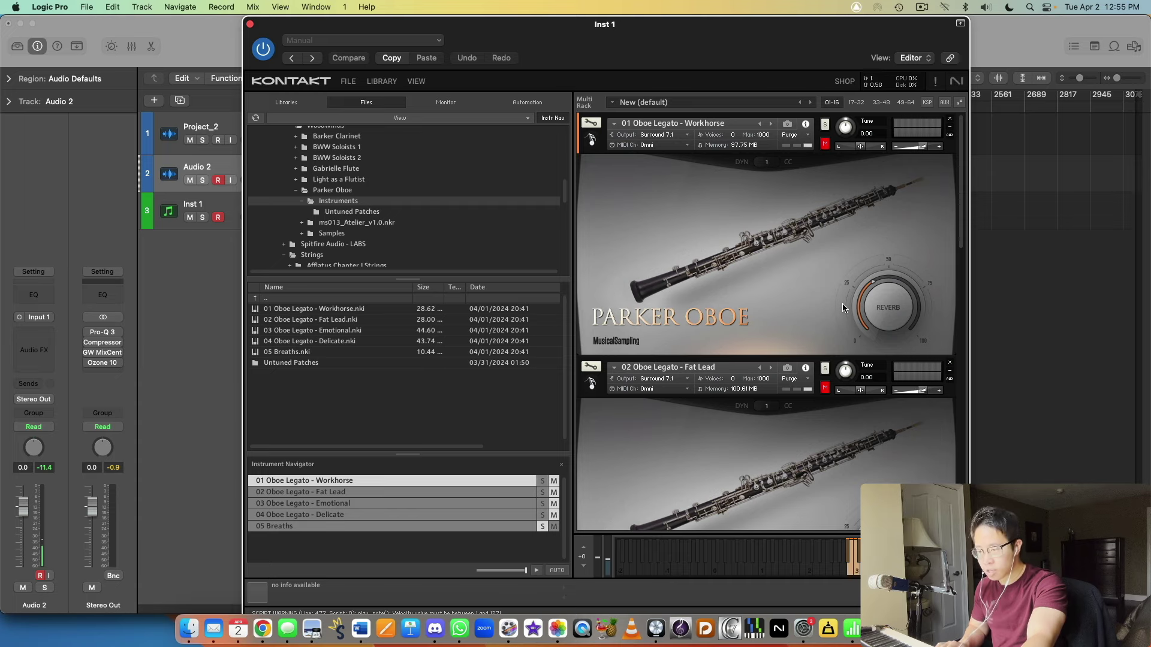
left_click(825, 144)
left_click(825, 124)
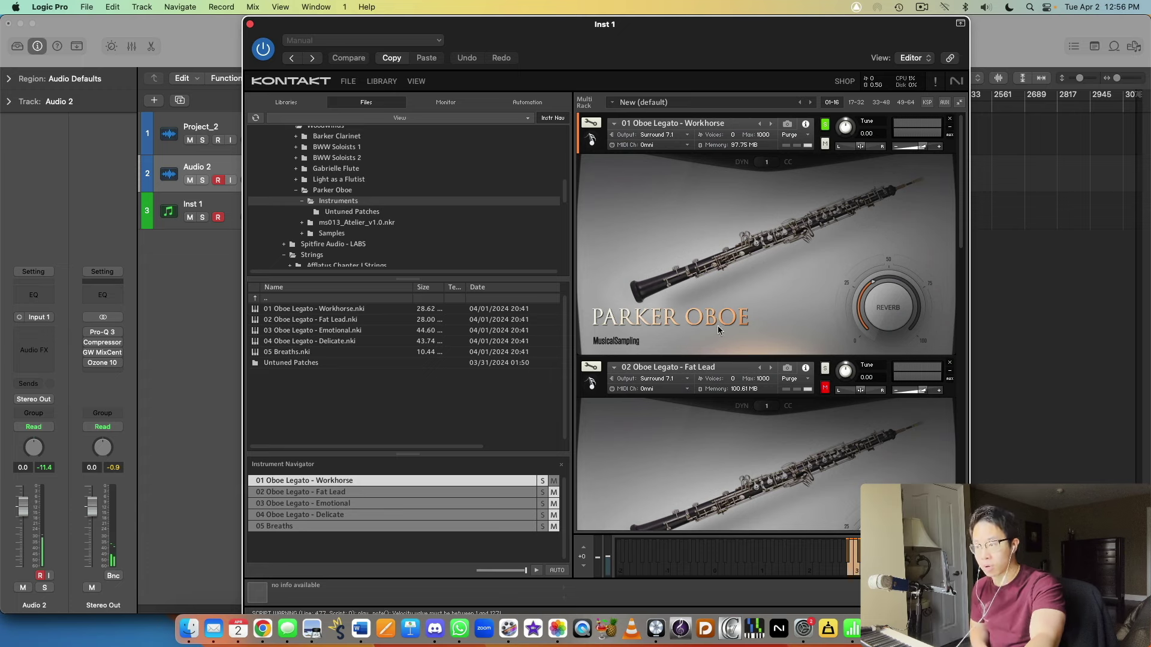
scroll(718, 326, "down", 10)
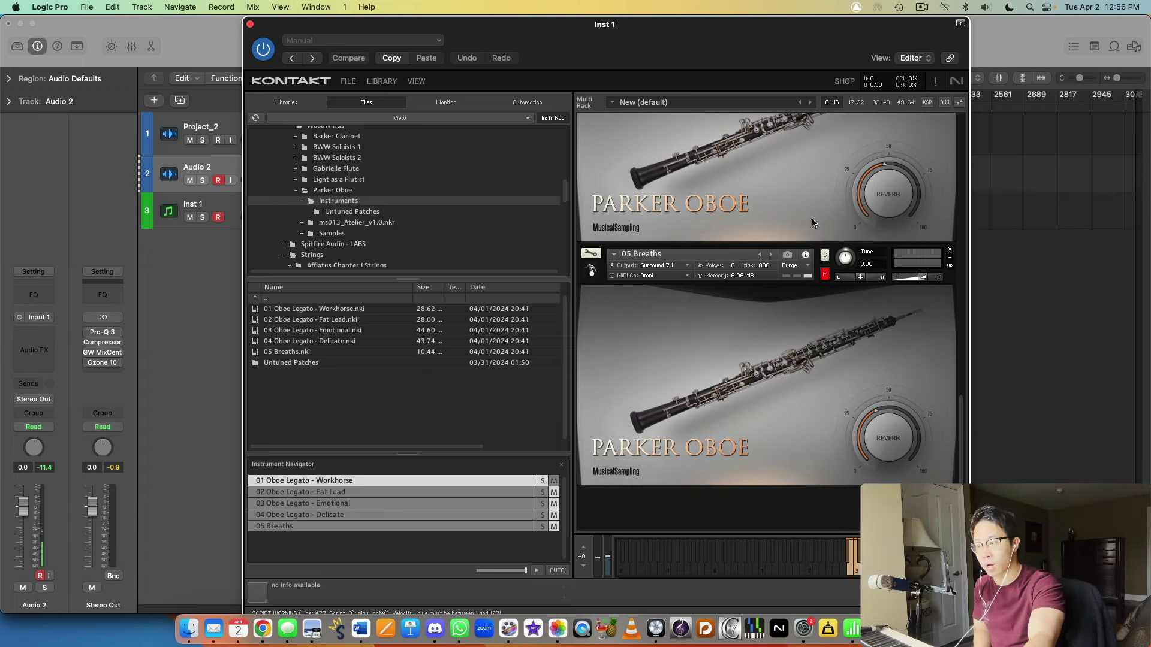
Solo the 05 Breaths patch, return to the rack top and shift the Kontakt window left
left_click(825, 255)
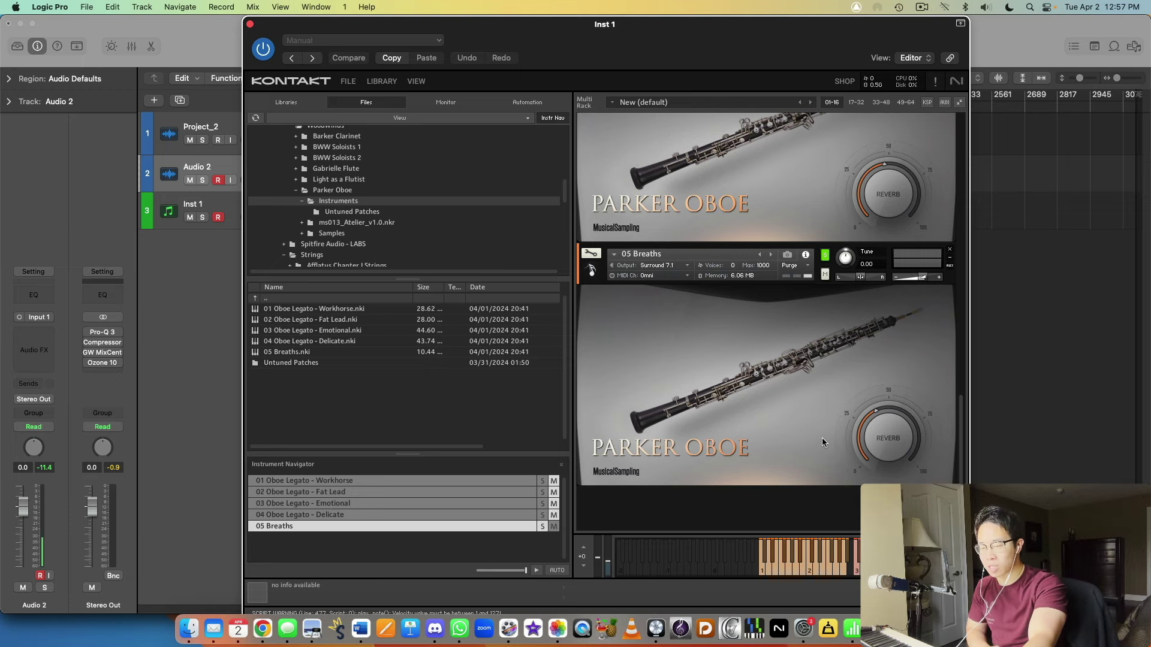
scroll(822, 438, "up", 10)
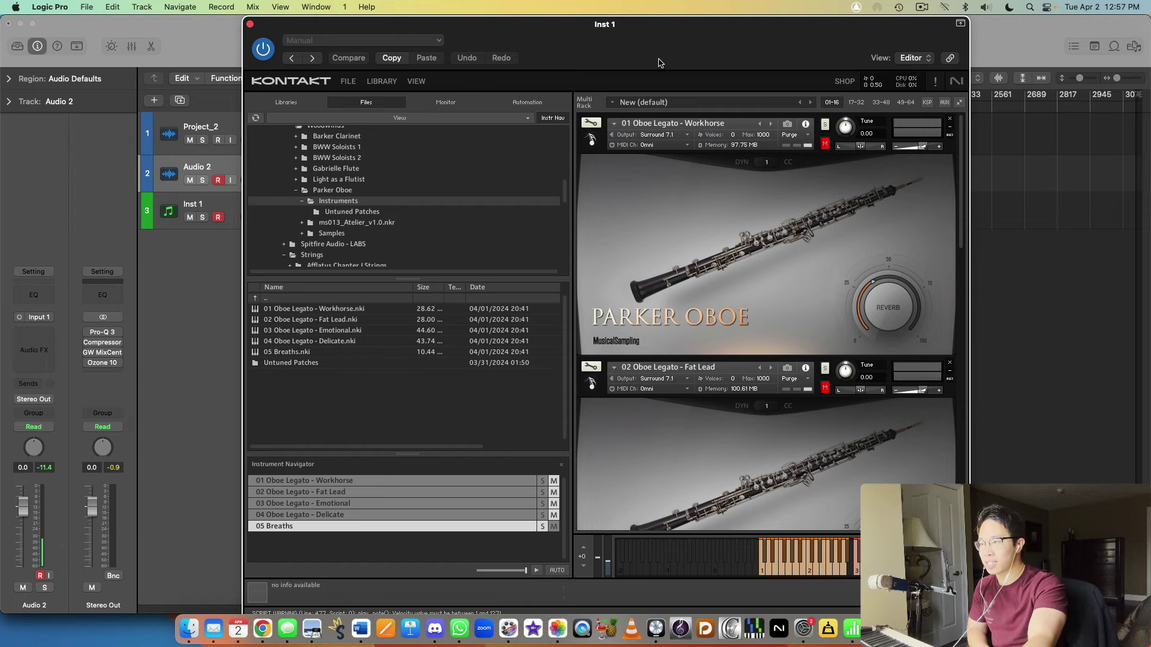
left_click_drag(658, 62, 612, 62)
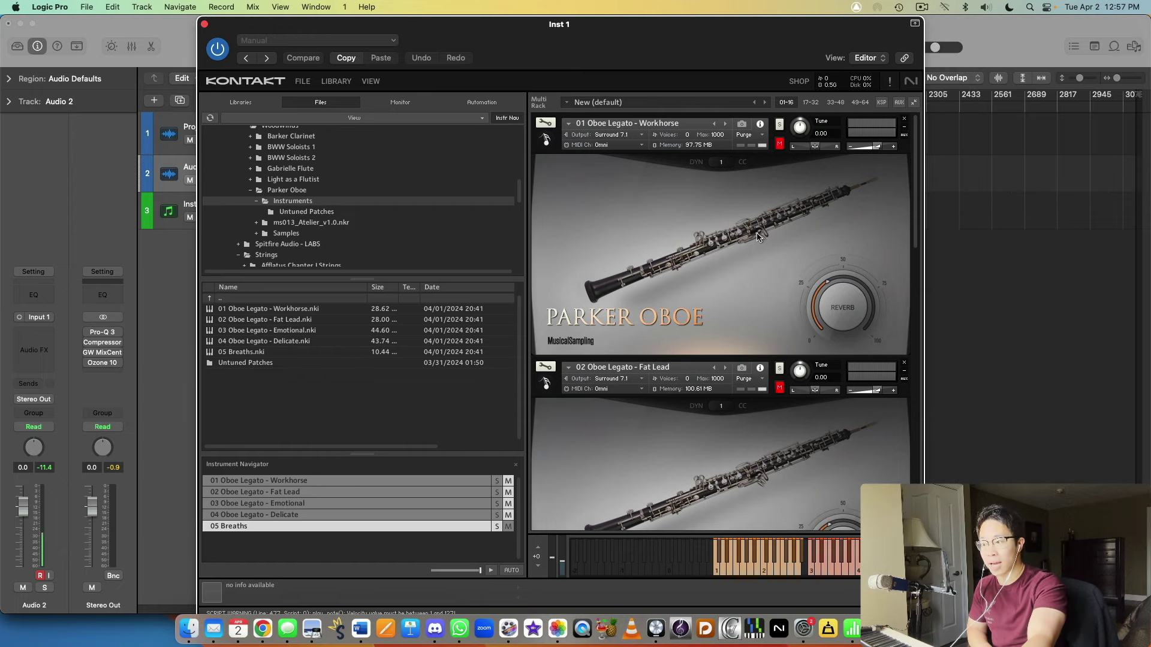